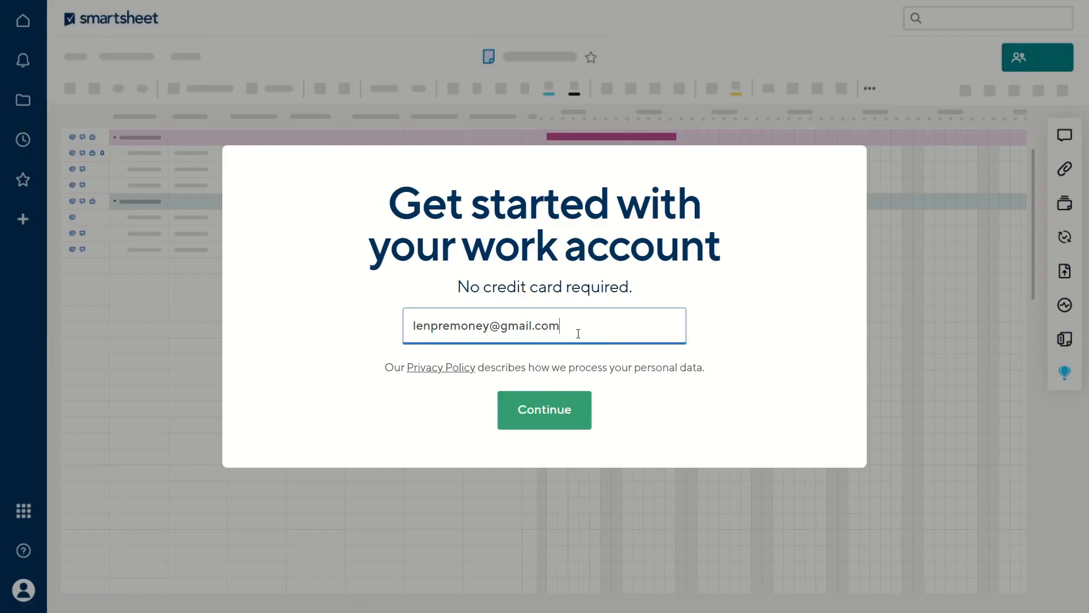
Submit the Smartsheet free-trial sign-up with the work e-mail and first and last name
drag(577, 332, 391, 334)
click(393, 335)
click(547, 416)
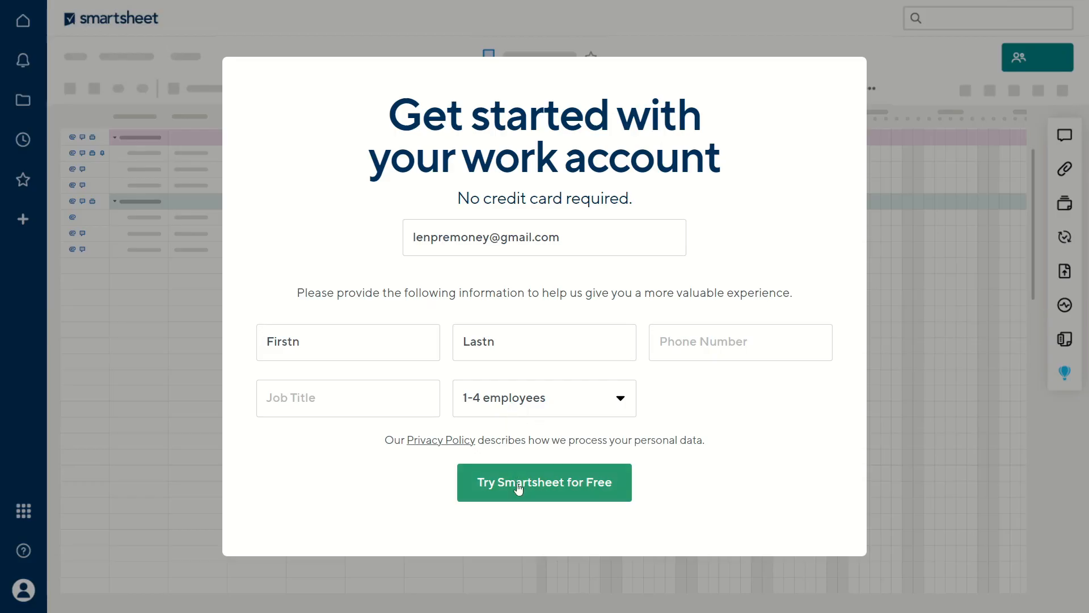
click(549, 489)
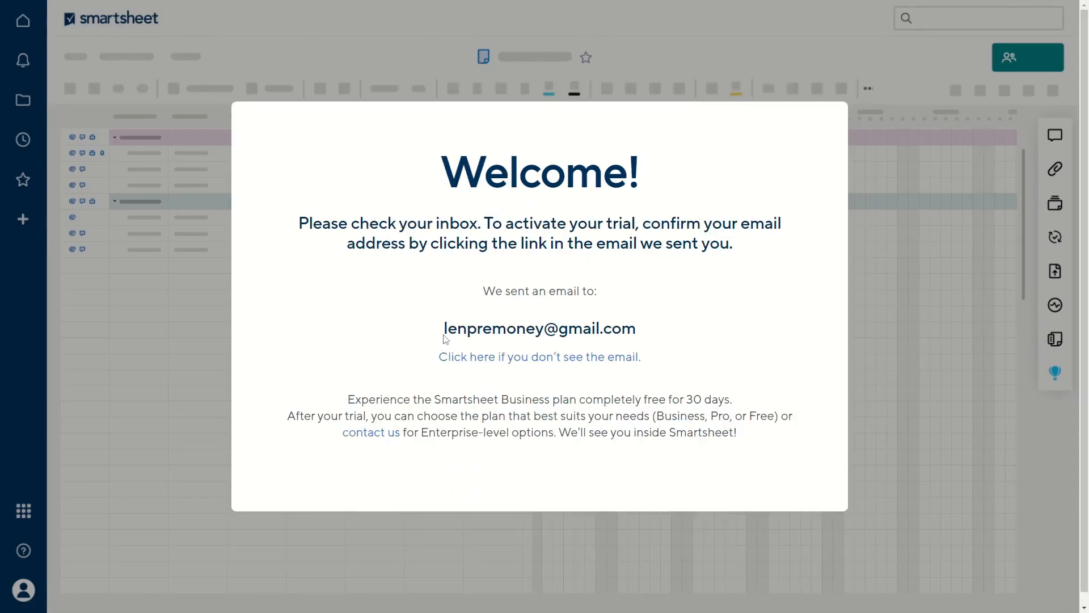
Go full screen, enter and confirm the account password, and accept the User Agreement
drag(446, 330, 652, 335)
click(656, 335)
key(F11)
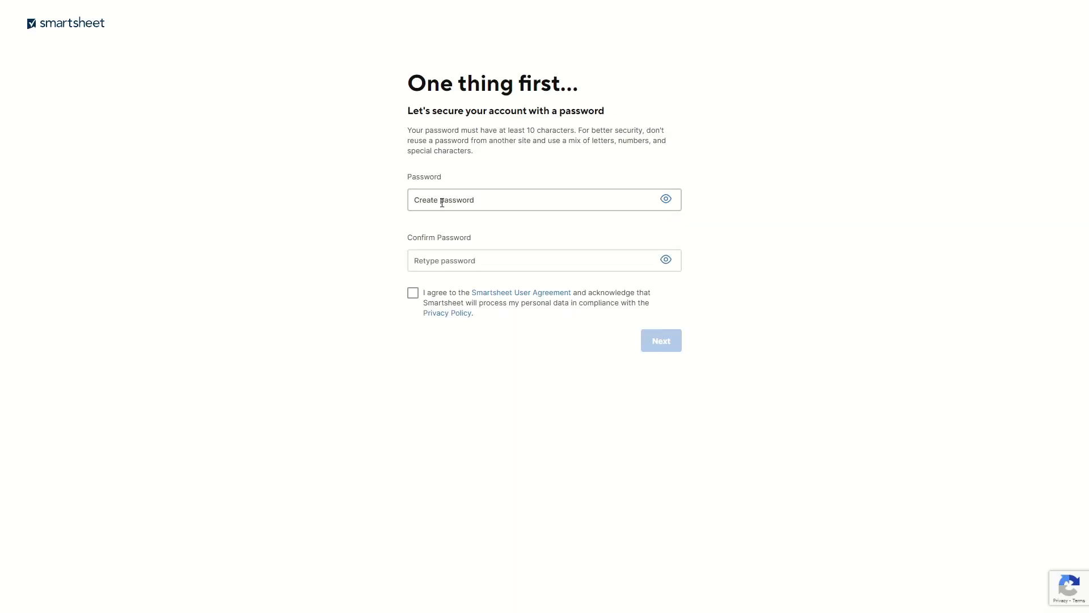
click(460, 201)
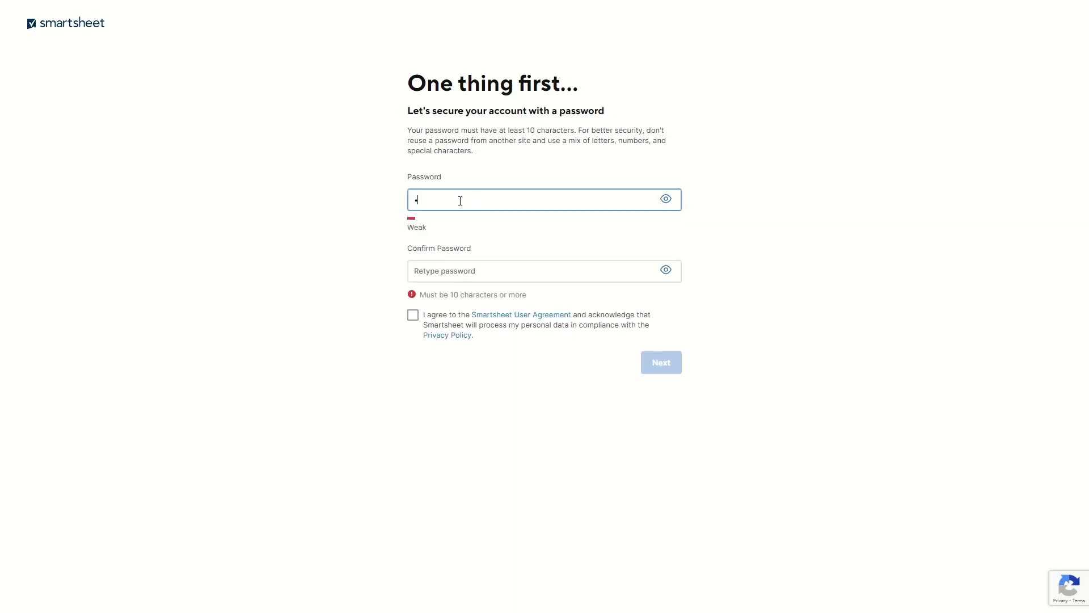
key(Tab)
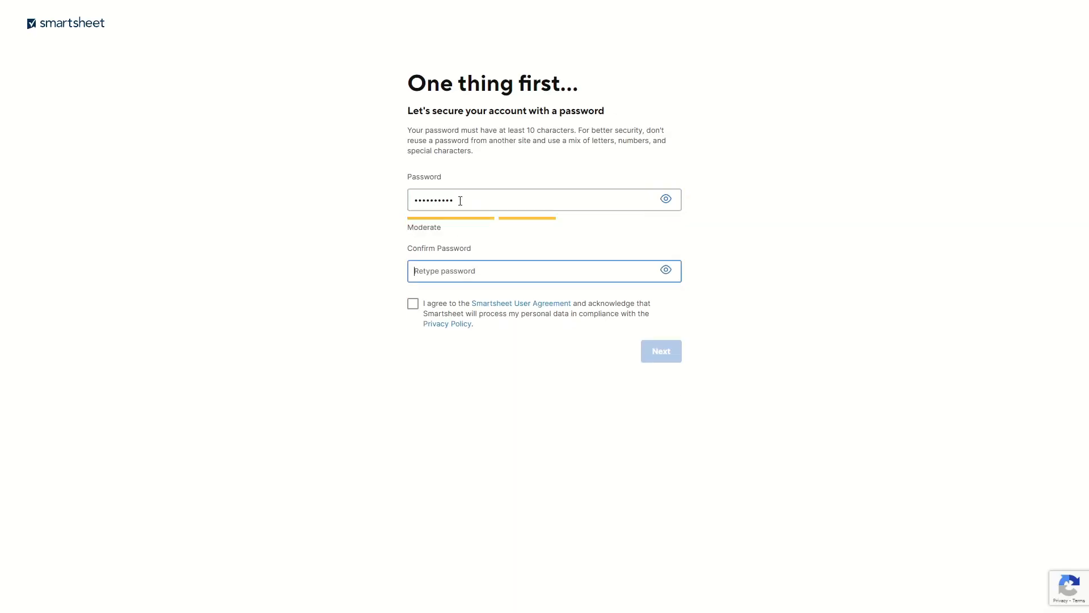
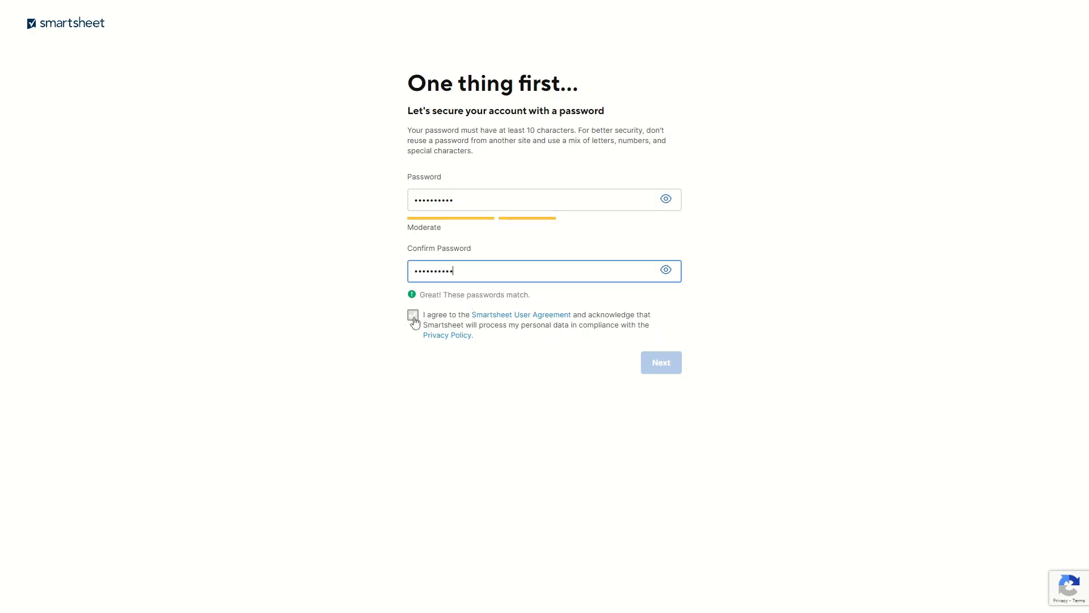
click(414, 318)
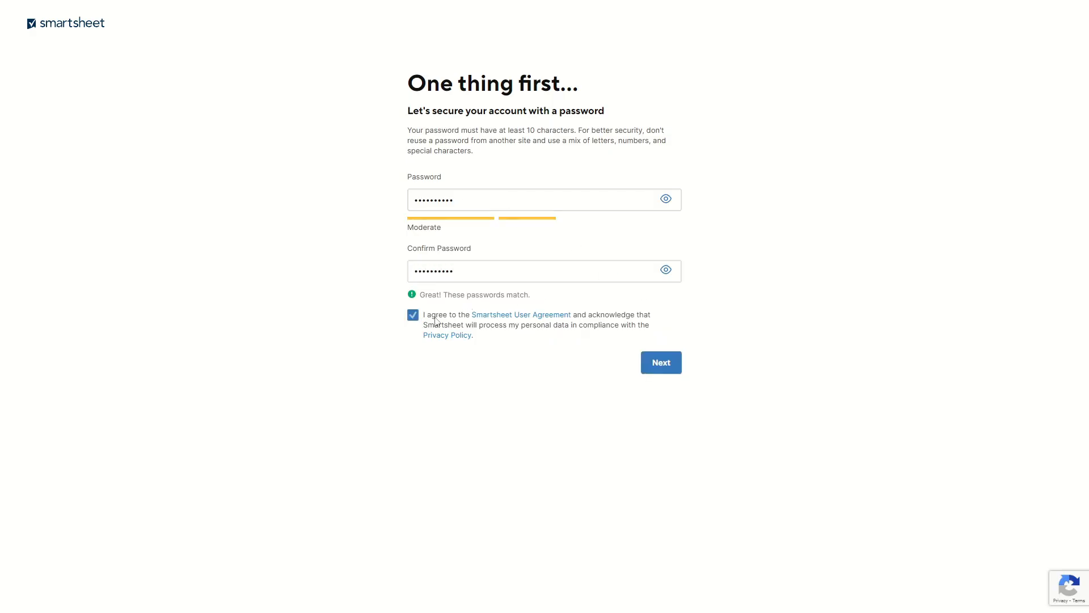
click(661, 370)
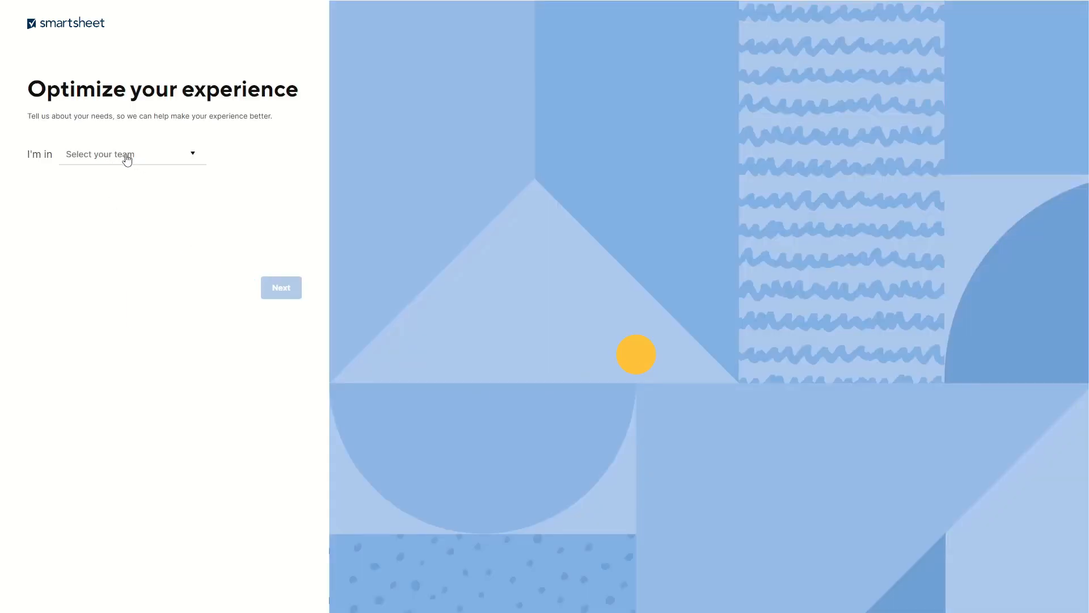
Answer the profile questions with Education as the team and Project management as the work
click(162, 156)
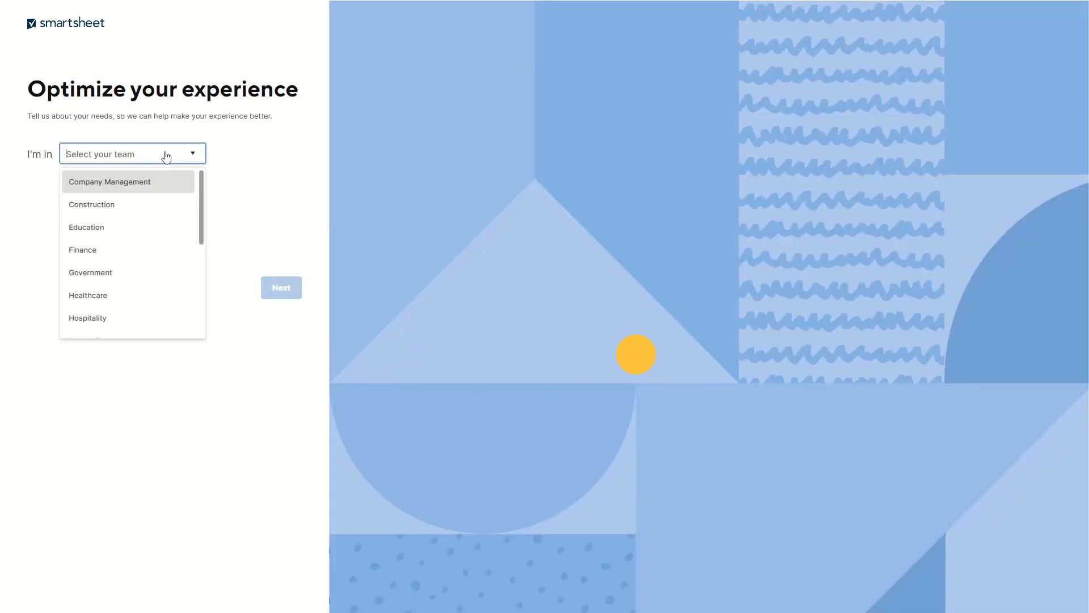
click(117, 239)
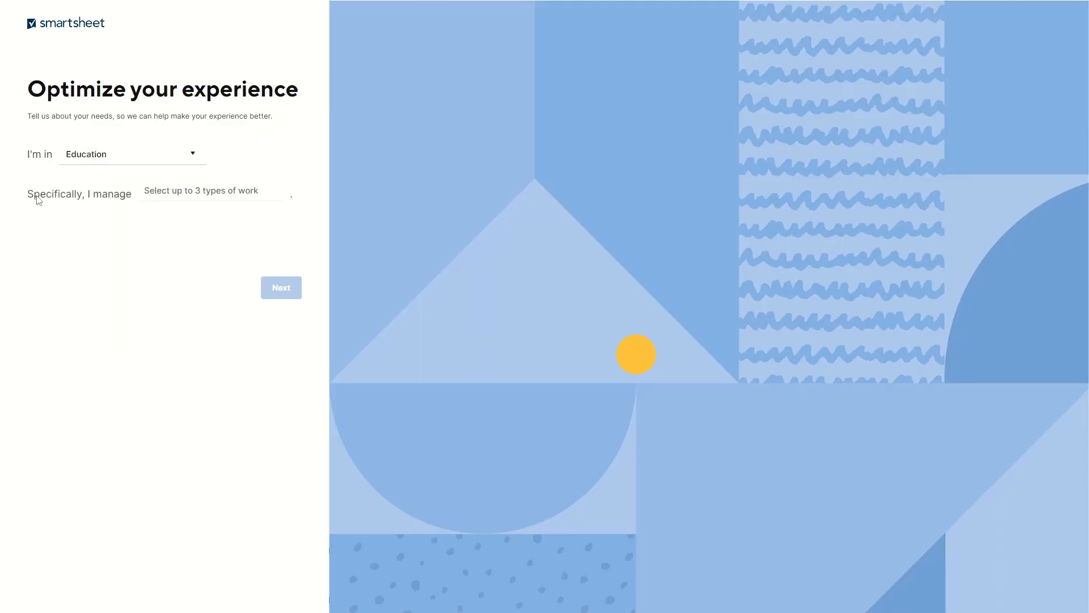
click(234, 196)
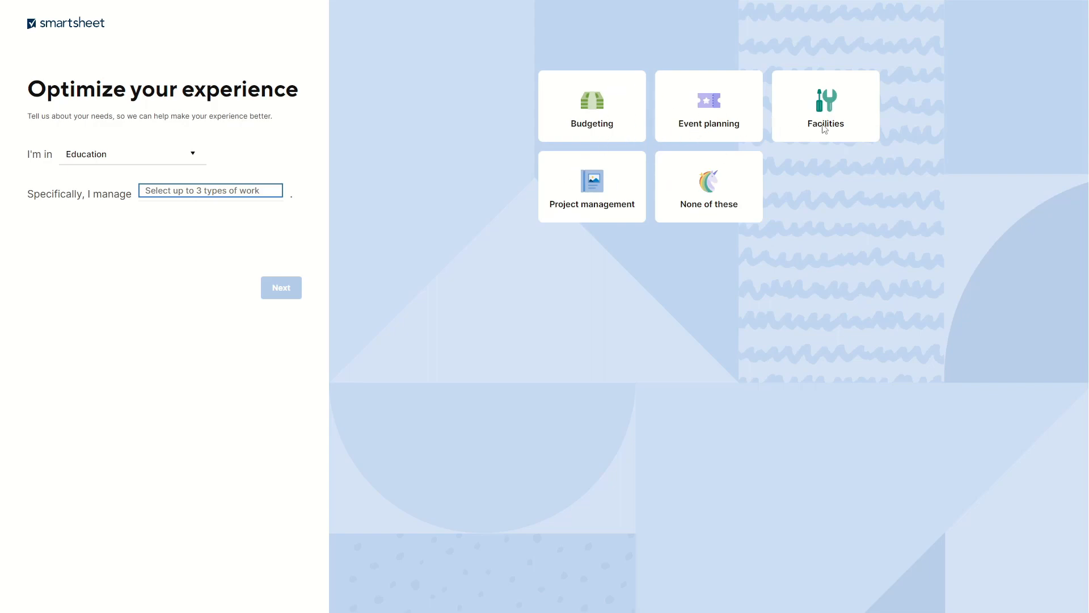
click(697, 197)
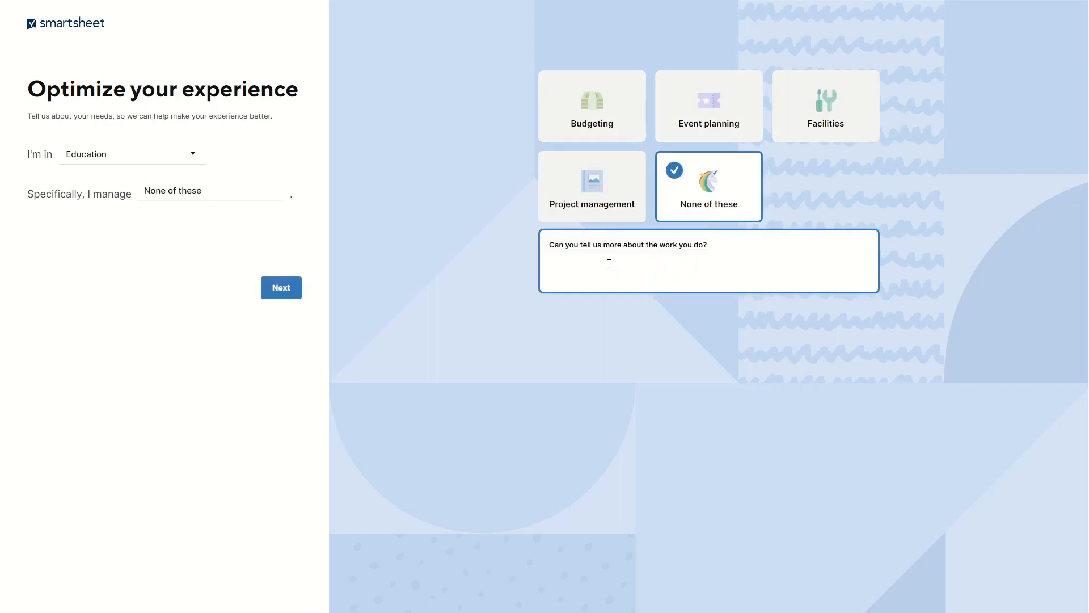
click(712, 198)
click(601, 185)
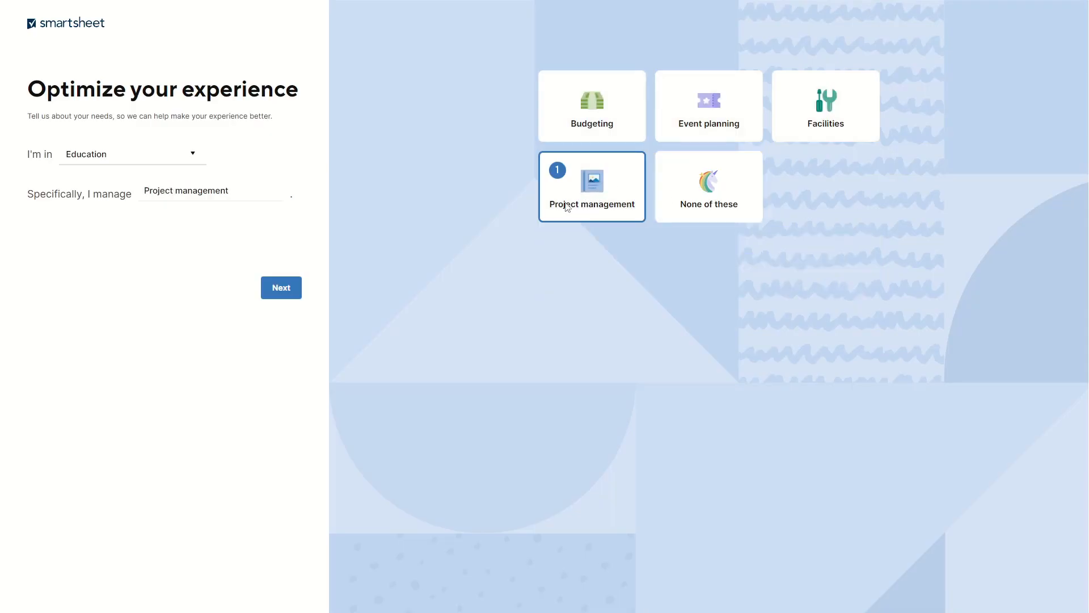
click(286, 288)
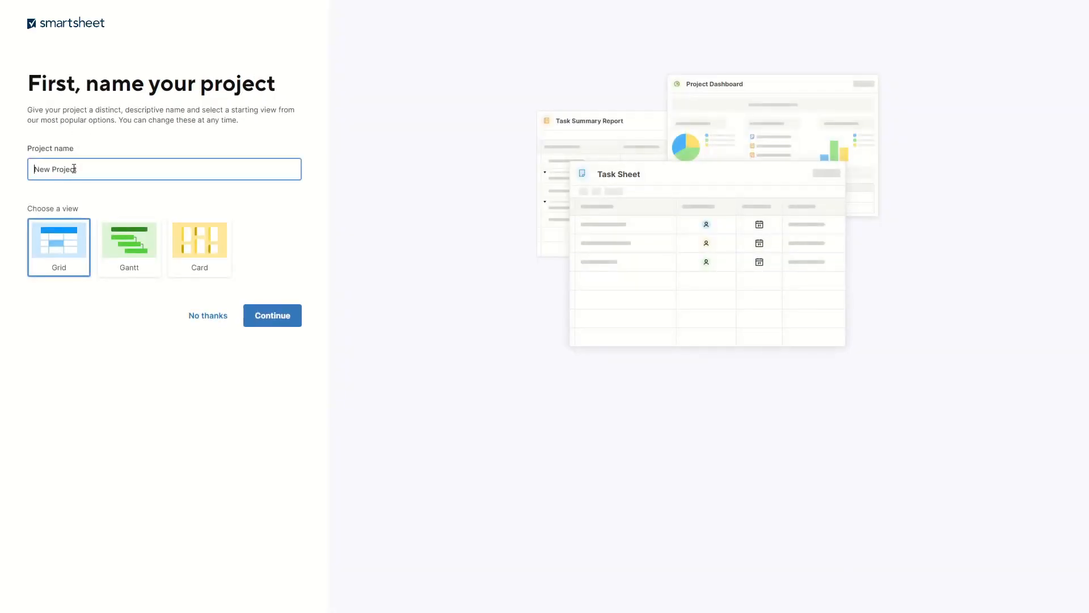
Name the project WorkSpace and choose the Card view
key(ctrl+a)
text(Wo)
click(203, 249)
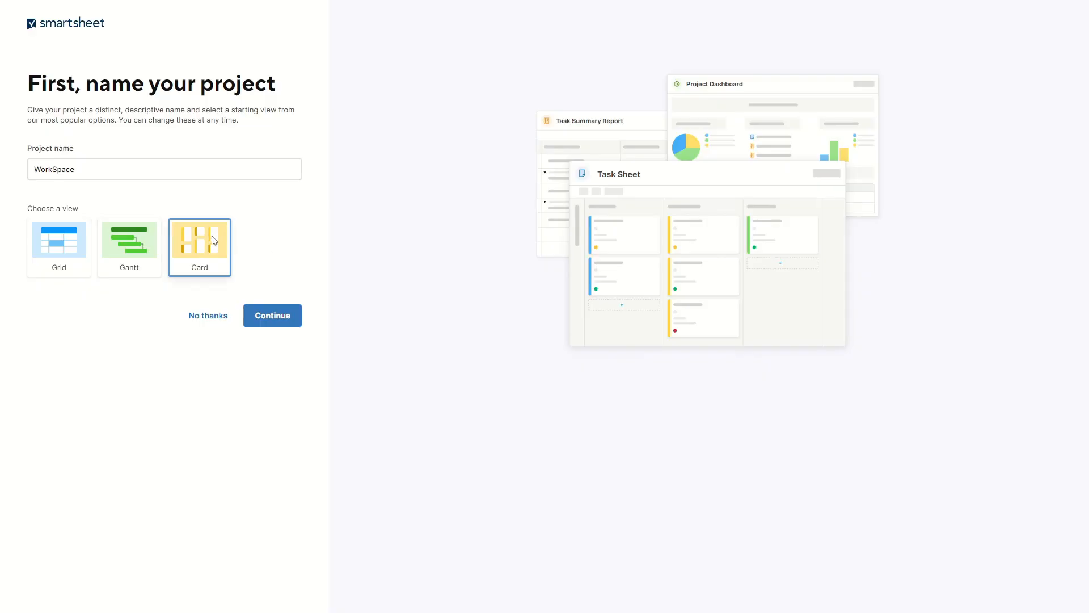
click(269, 315)
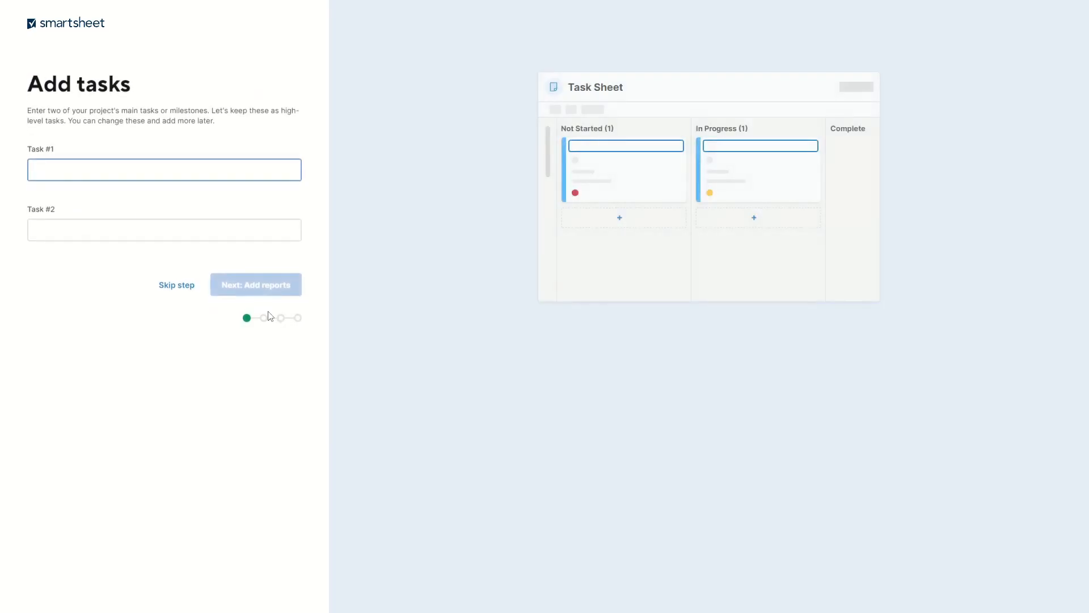
Skip adding tasks and inviting teammates so the project gets built
click(176, 286)
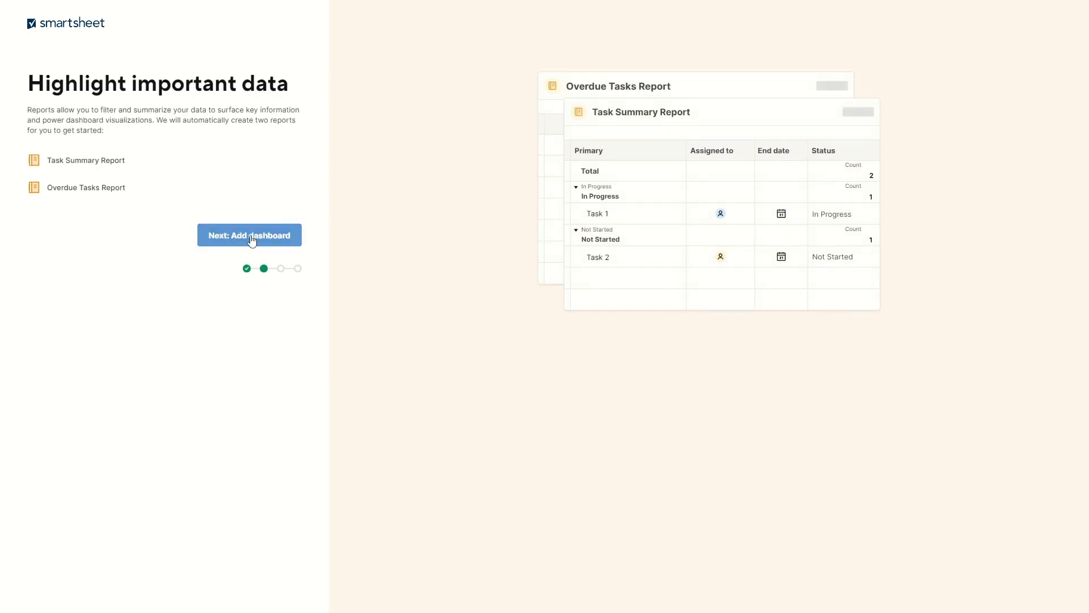
click(252, 240)
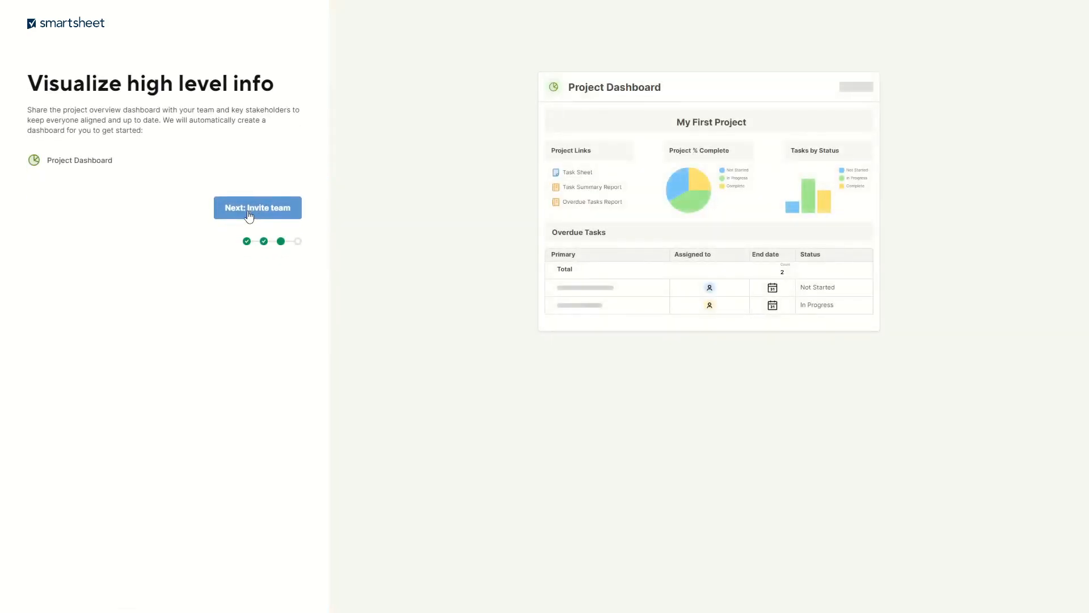
click(249, 217)
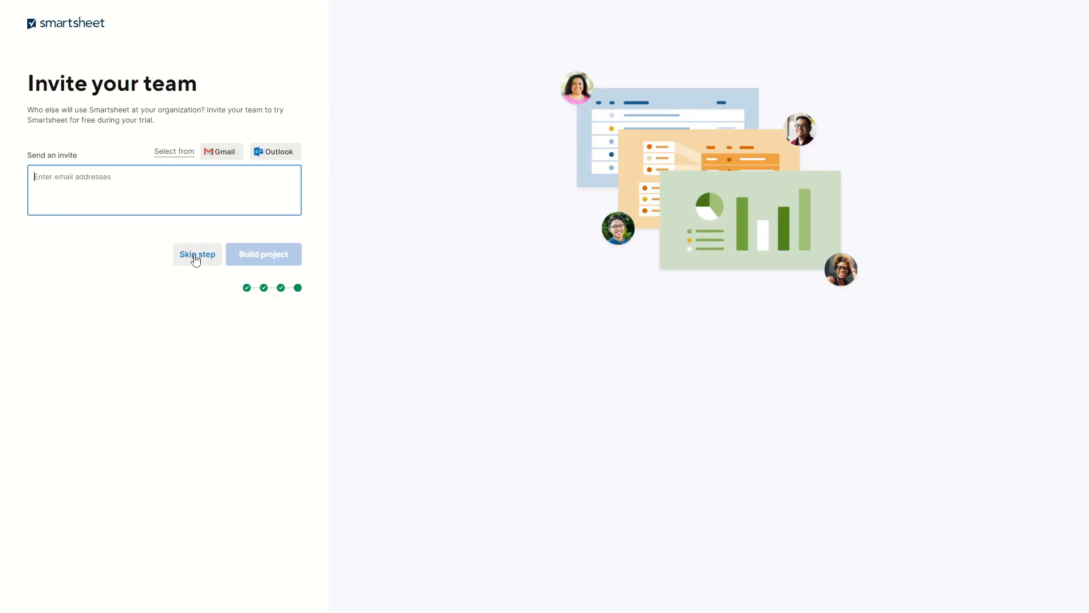
click(195, 258)
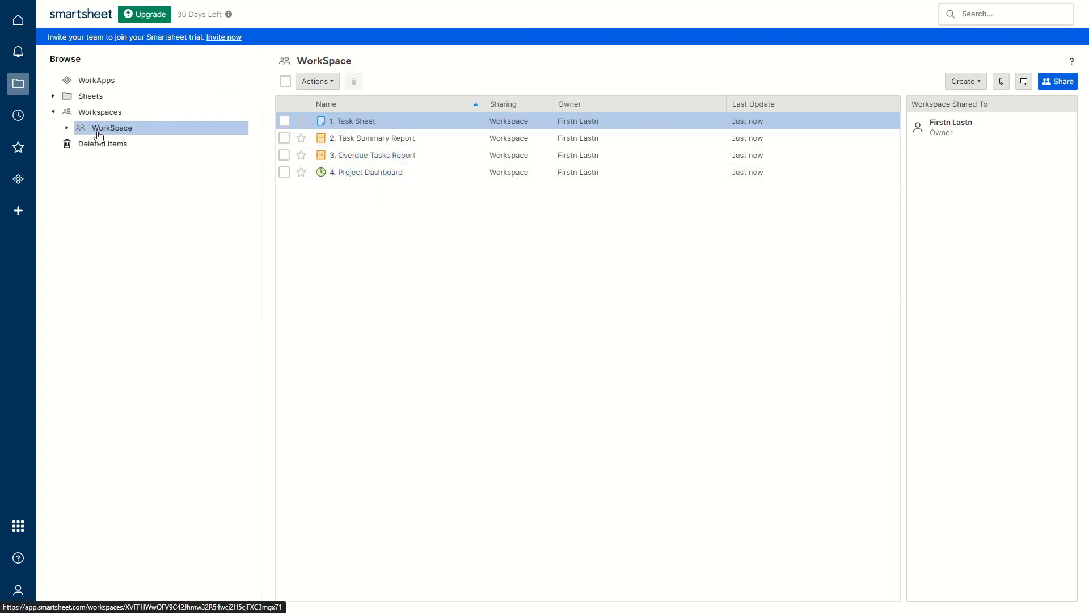
Create a new sheet from the Cards template named Card1
click(19, 213)
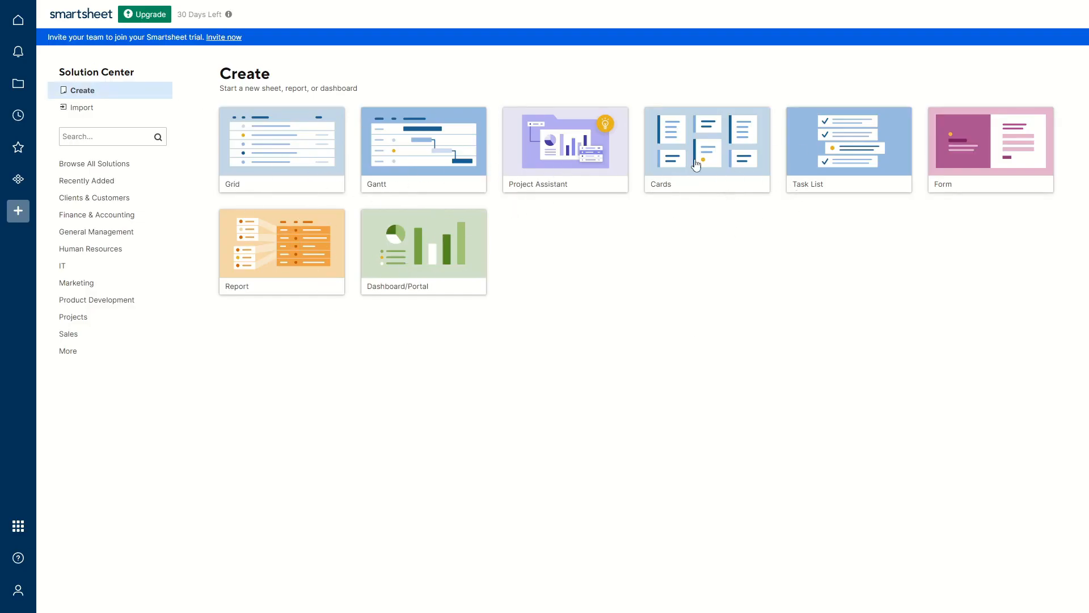
click(684, 173)
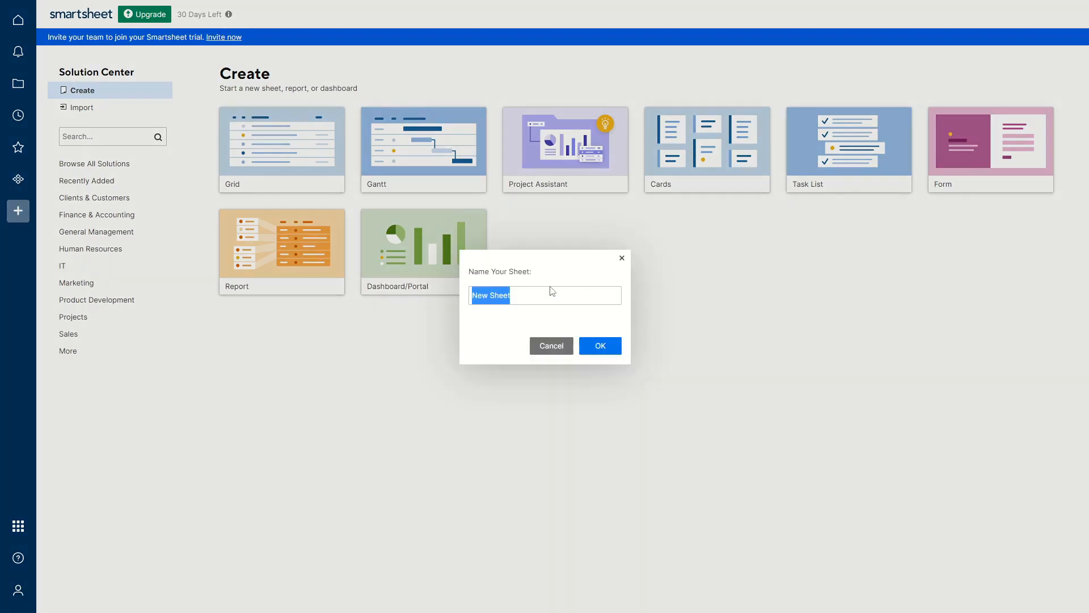
text(Card1)
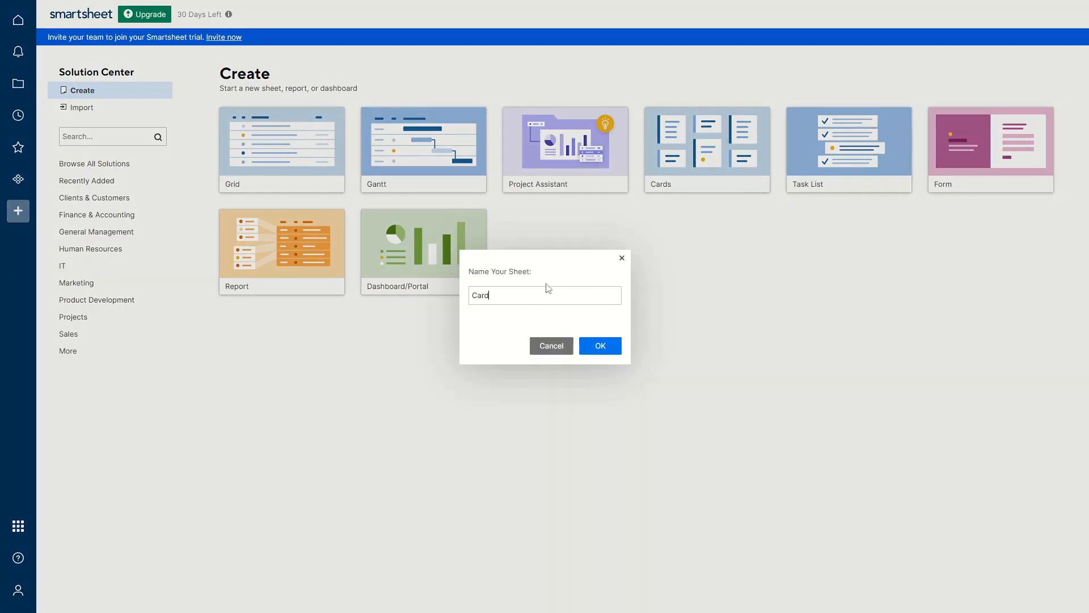
click(601, 347)
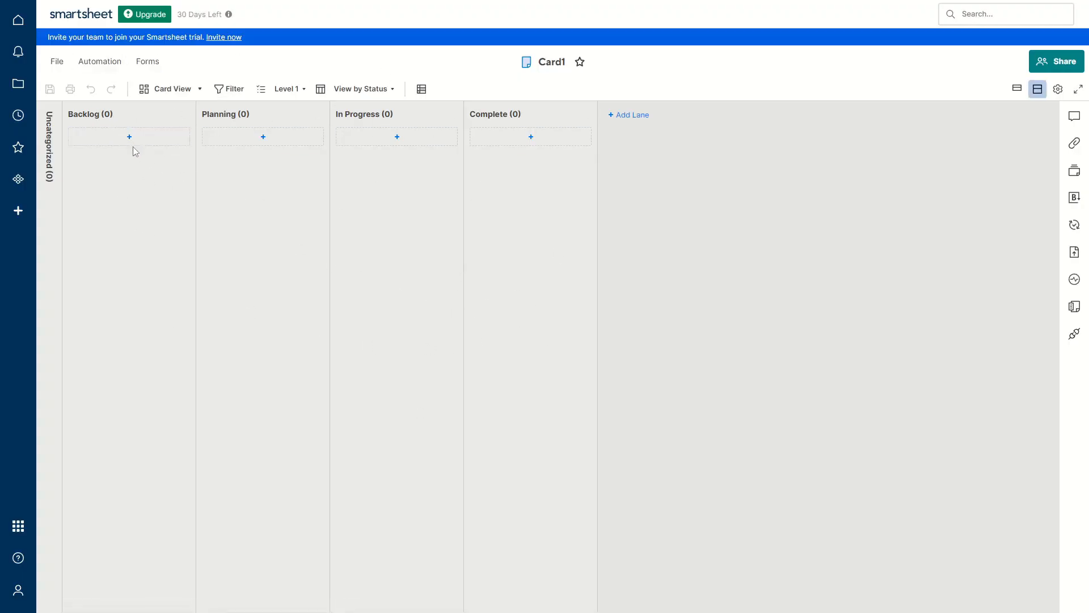
Add cards Hearsdfsdf, fdsfsdfds and wfwefwef to the Backlog lane
click(134, 139)
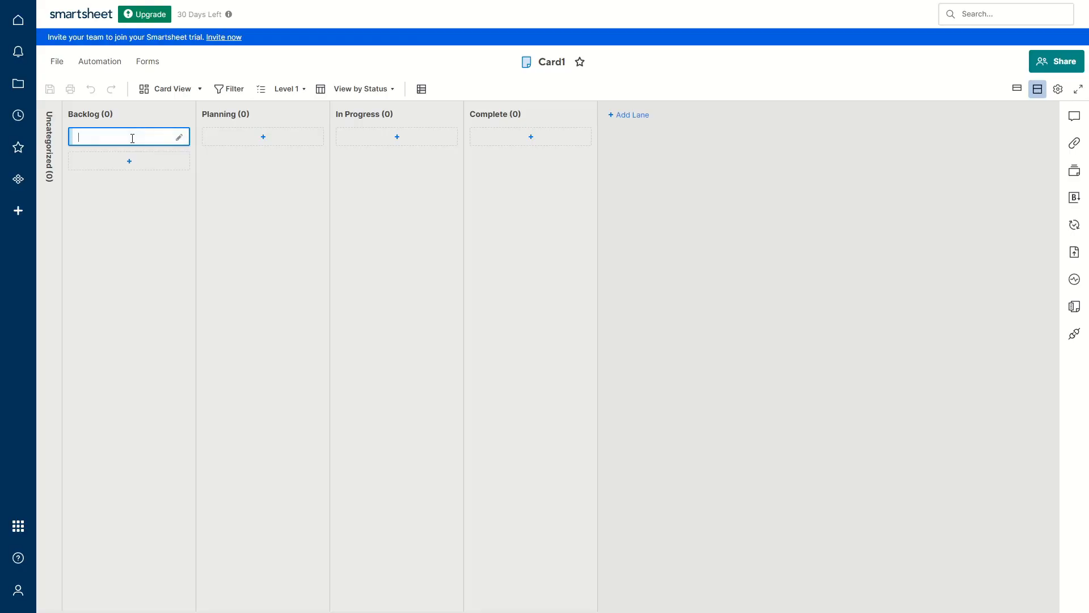
text(Hearsdfsdf)
key(Return)
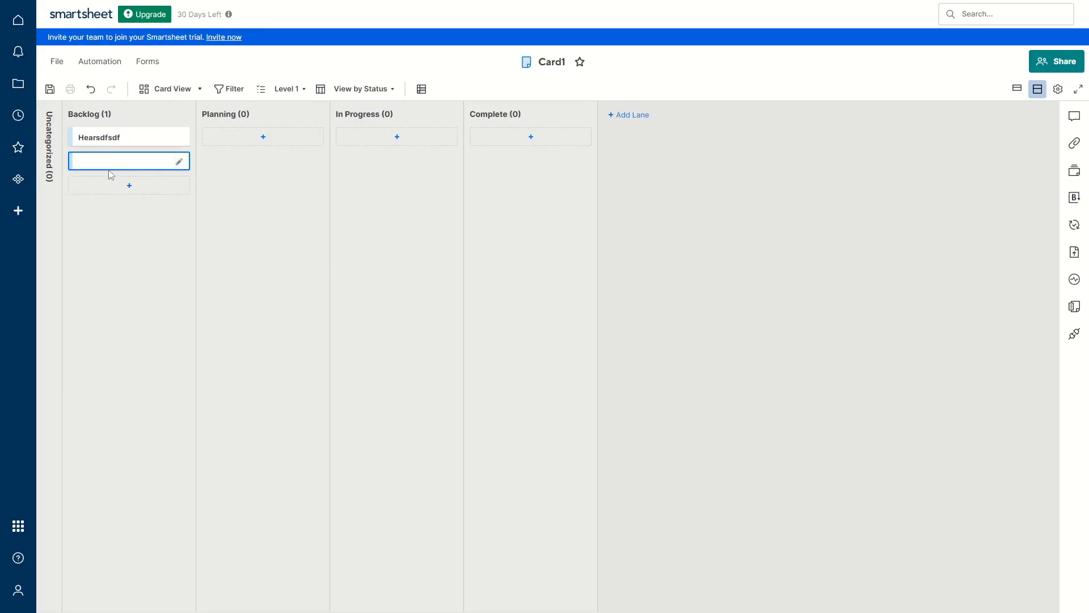
text(fdsfsdfds)
key(Return)
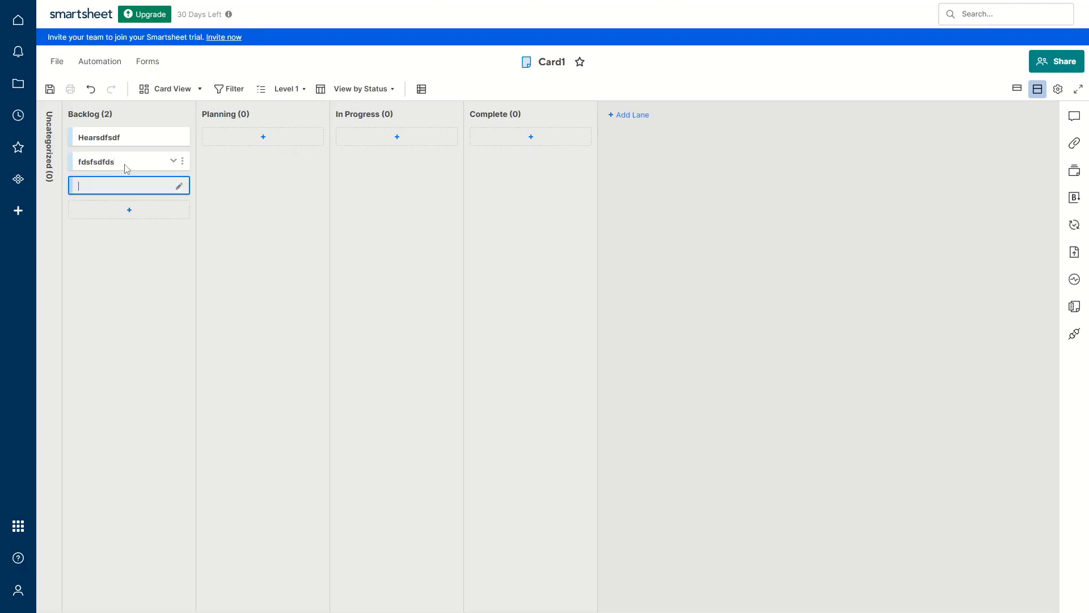
text(wfwefwef)
key(Return)
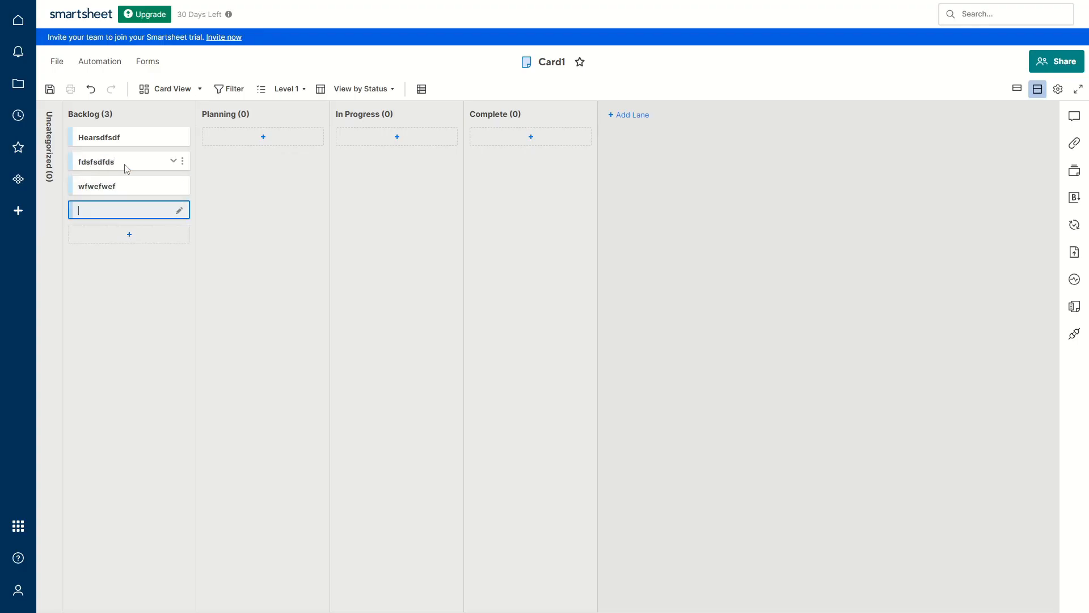
click(171, 116)
Rename the Backlog lane to Ideas
double_click(85, 116)
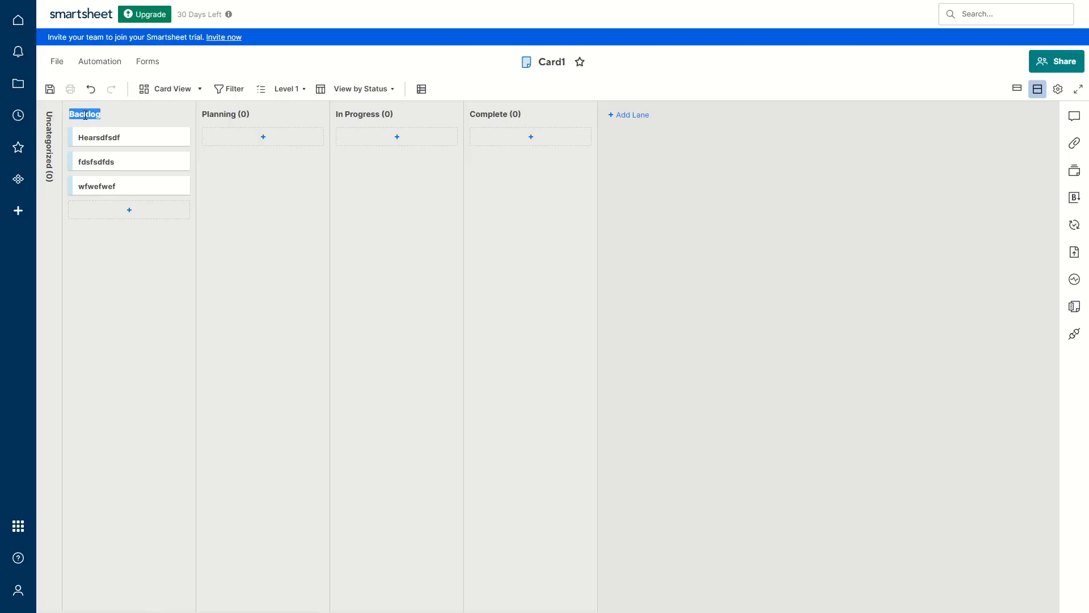
key(BackSpace)
key(Return)
click(103, 139)
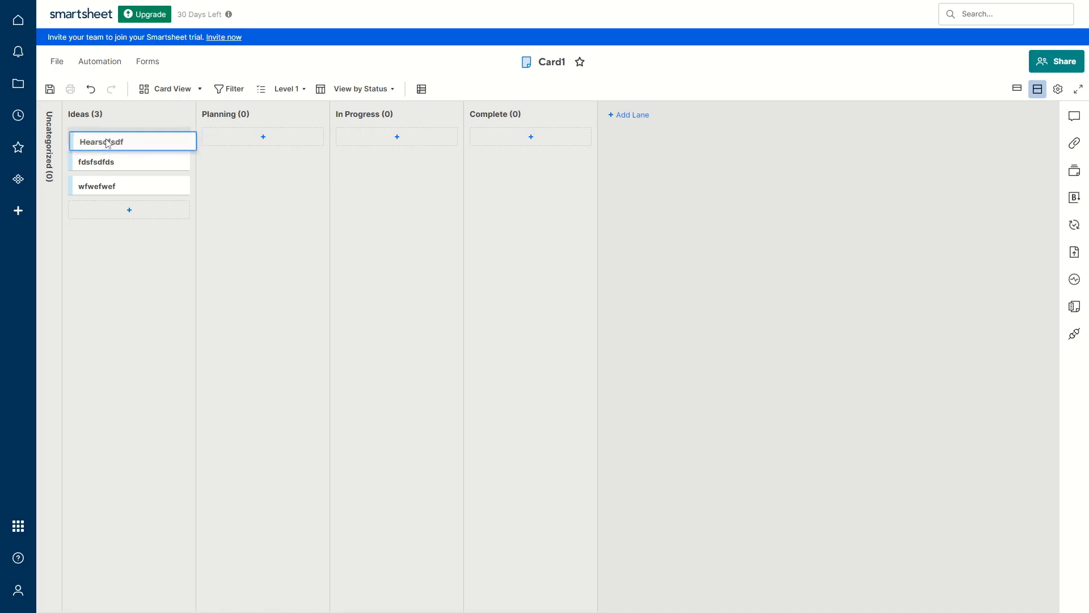
Move the Hearsdfsdf card to Planning and give it the description 'descirption'
drag(103, 139, 311, 148)
click(308, 137)
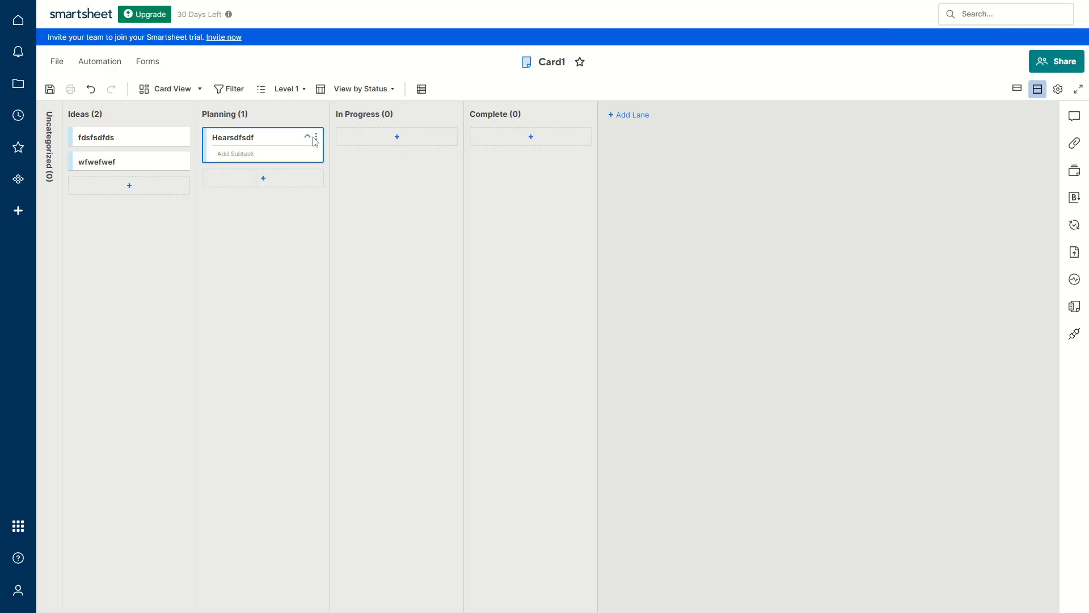
click(316, 137)
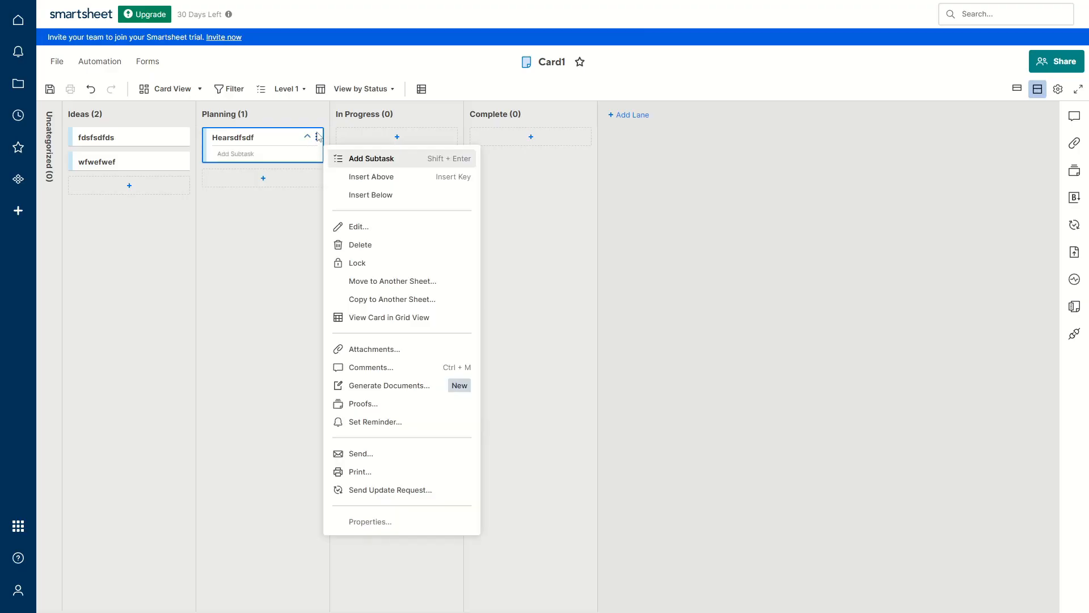
click(361, 227)
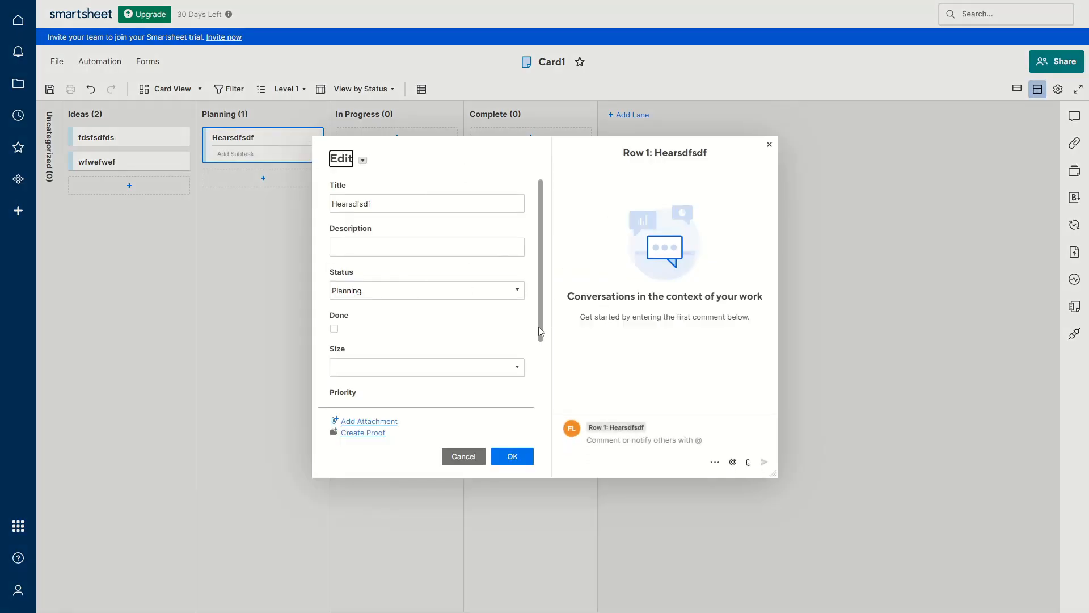
drag(406, 204, 321, 206)
click(368, 248)
text(descirption)
Set the card's Status to Complete and tick Done
click(518, 292)
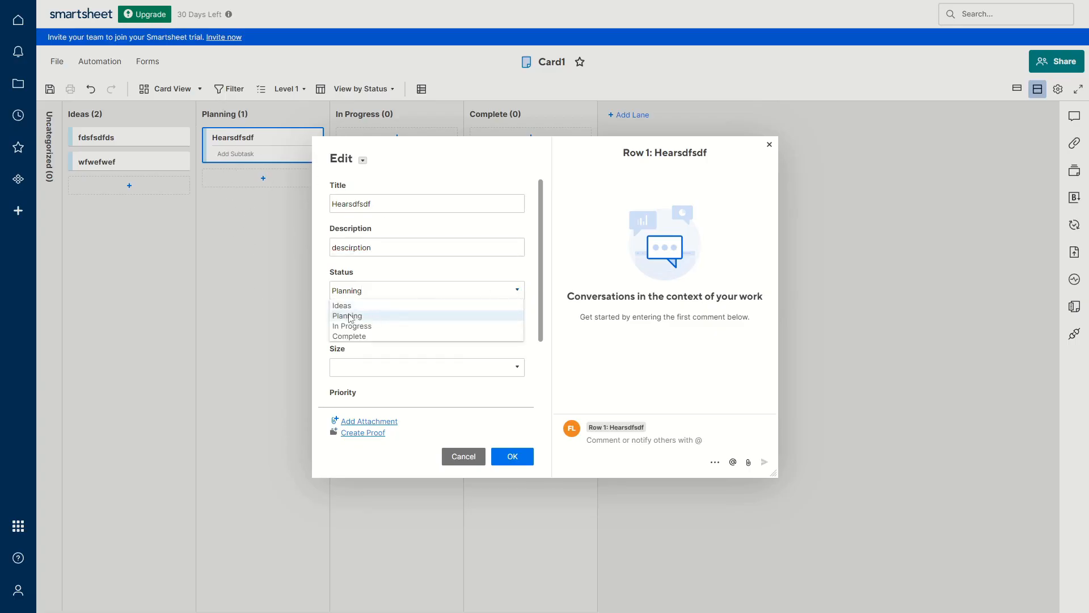
click(359, 326)
click(335, 329)
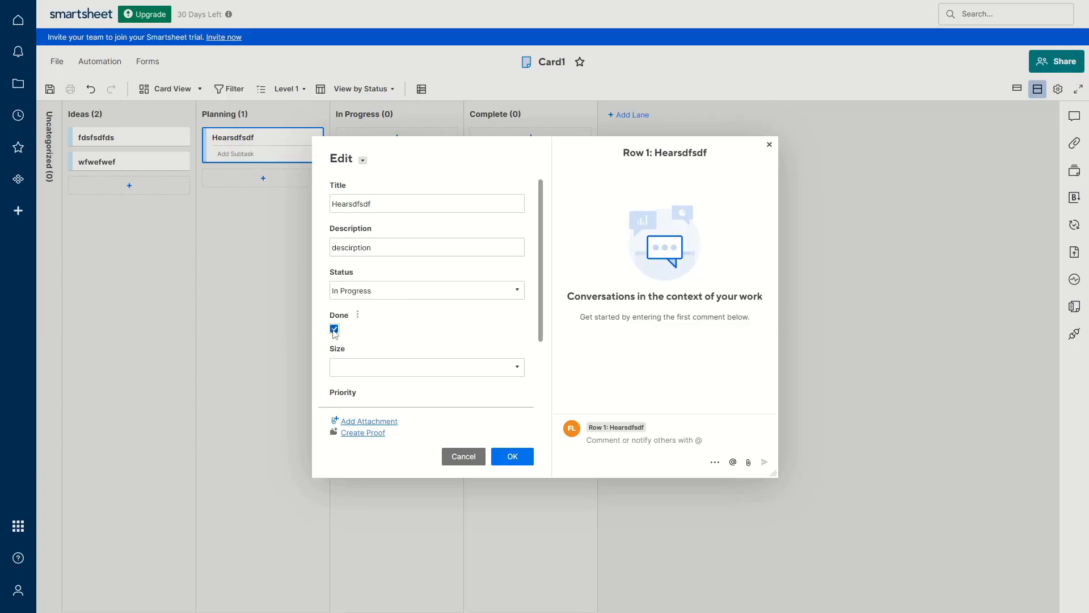
click(335, 331)
click(335, 328)
click(518, 291)
click(352, 337)
Leave Size, Priority and Assigned To unchanged and save the card
scroll(402, 302, down, 2)
click(516, 295)
click(528, 317)
click(500, 344)
click(518, 338)
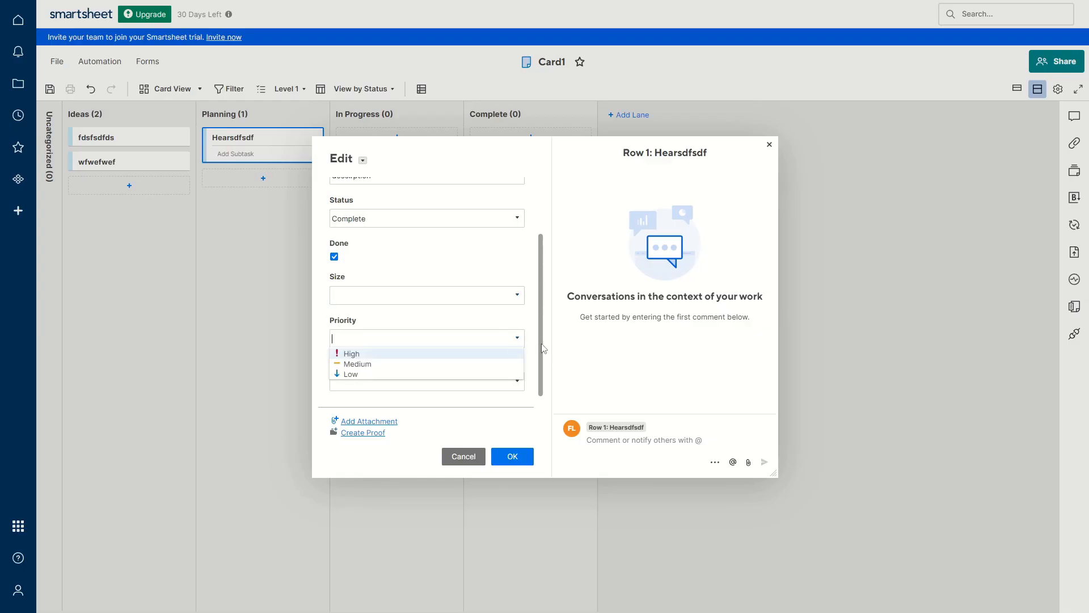
click(517, 381)
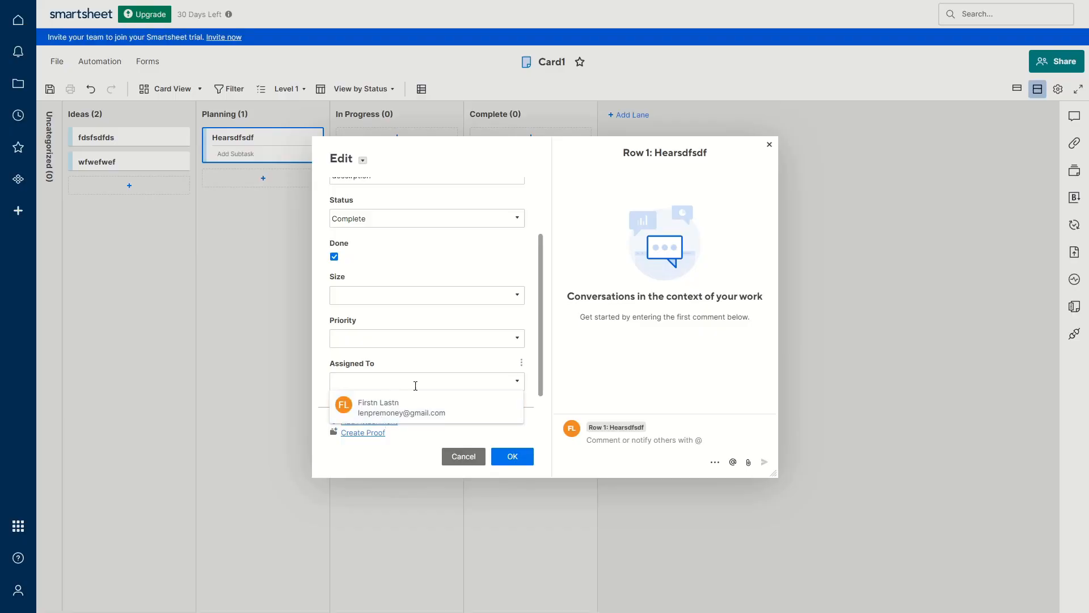
click(528, 364)
click(511, 456)
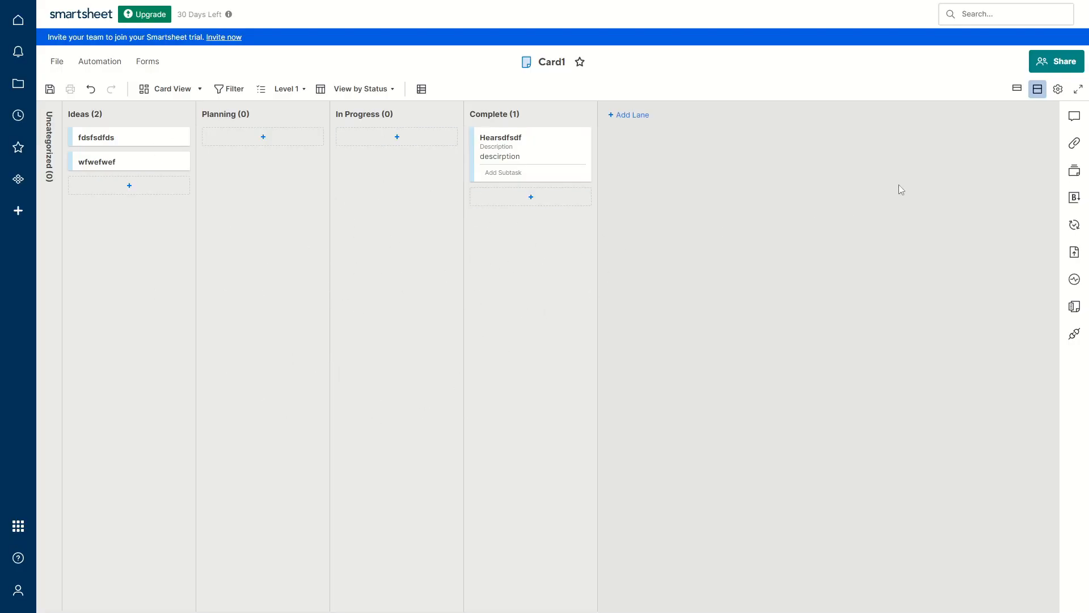
Share Card1 with the collaborator's e-mail as Admin and send the invitation
click(1058, 63)
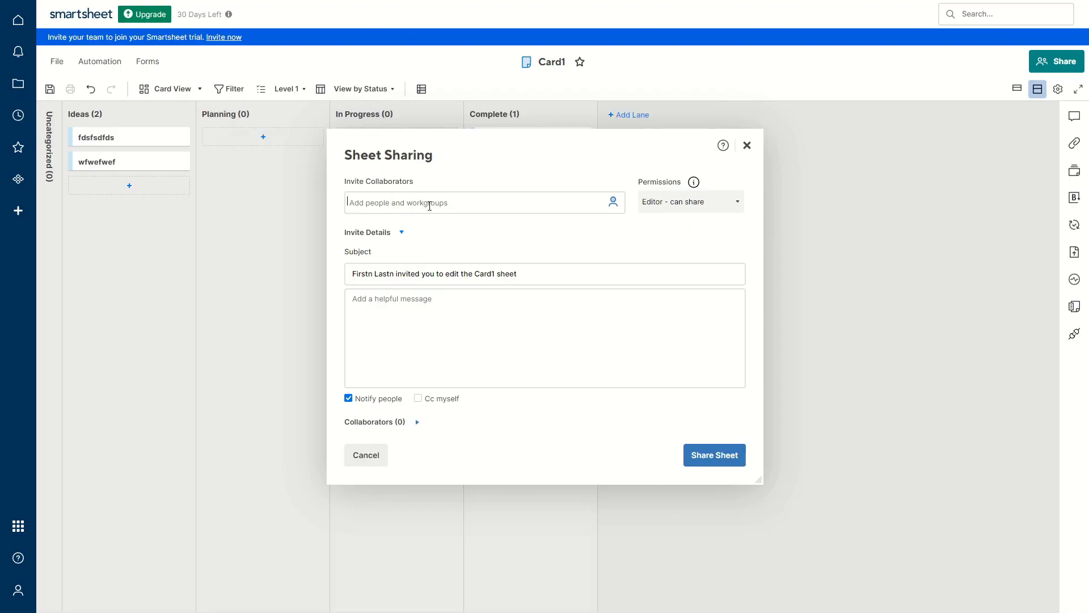
key(ctrl+v)
key(Return)
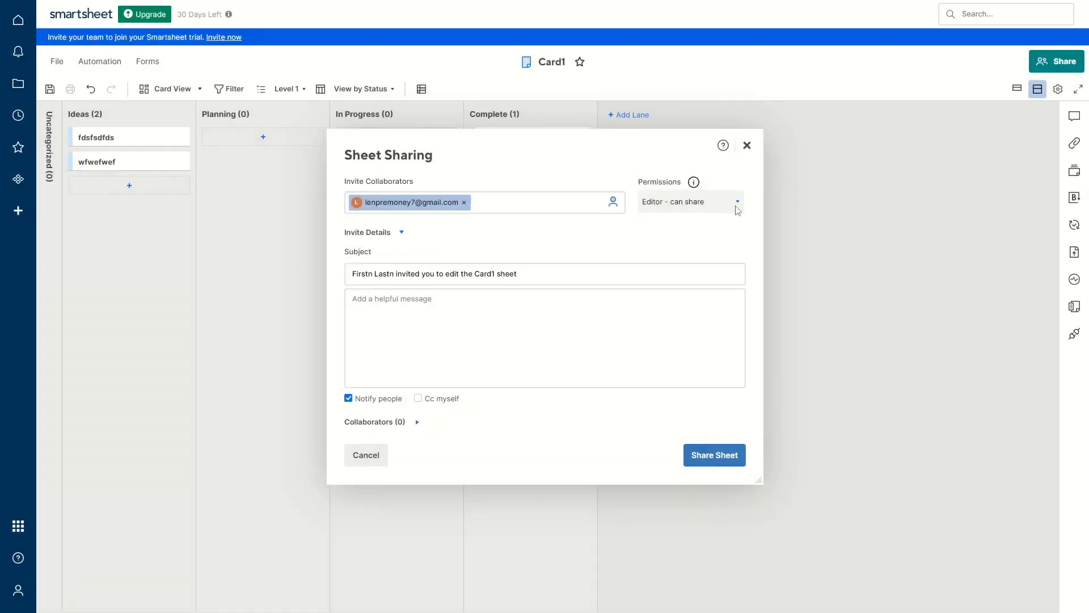
click(739, 204)
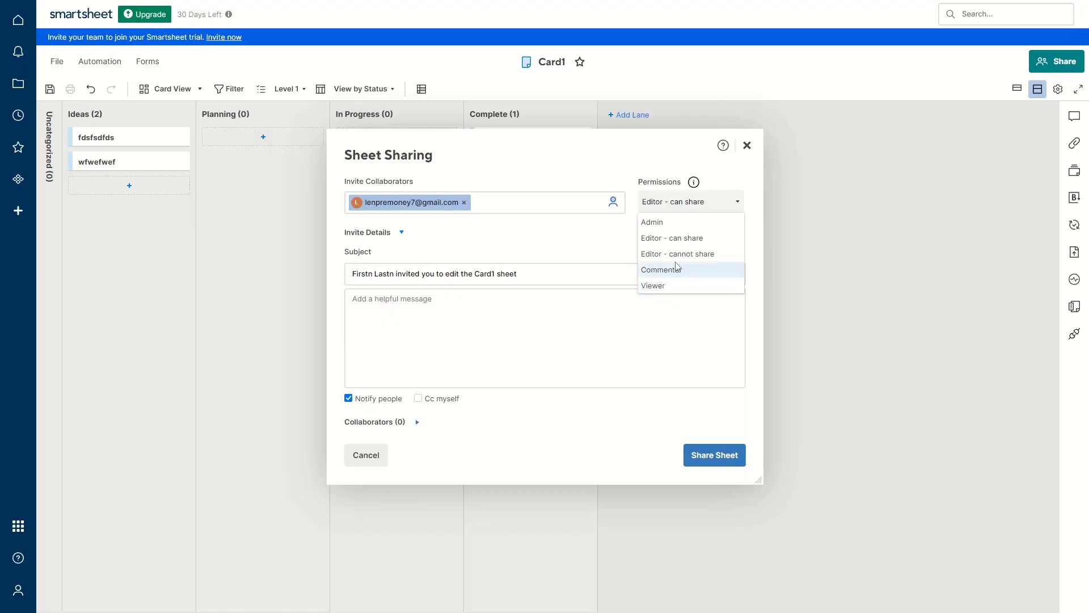
click(654, 227)
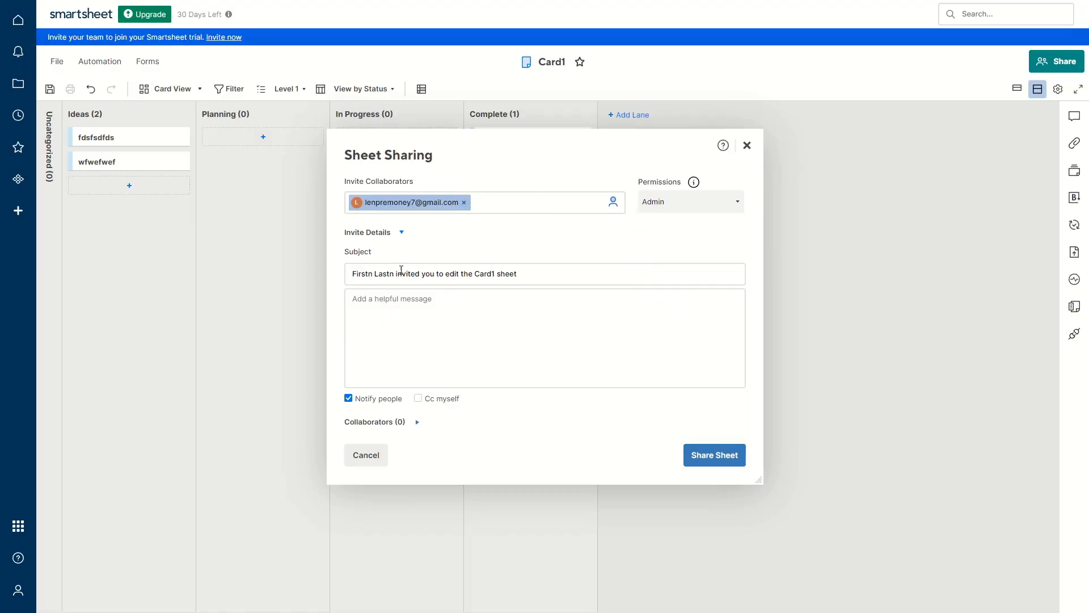
click(422, 302)
click(715, 455)
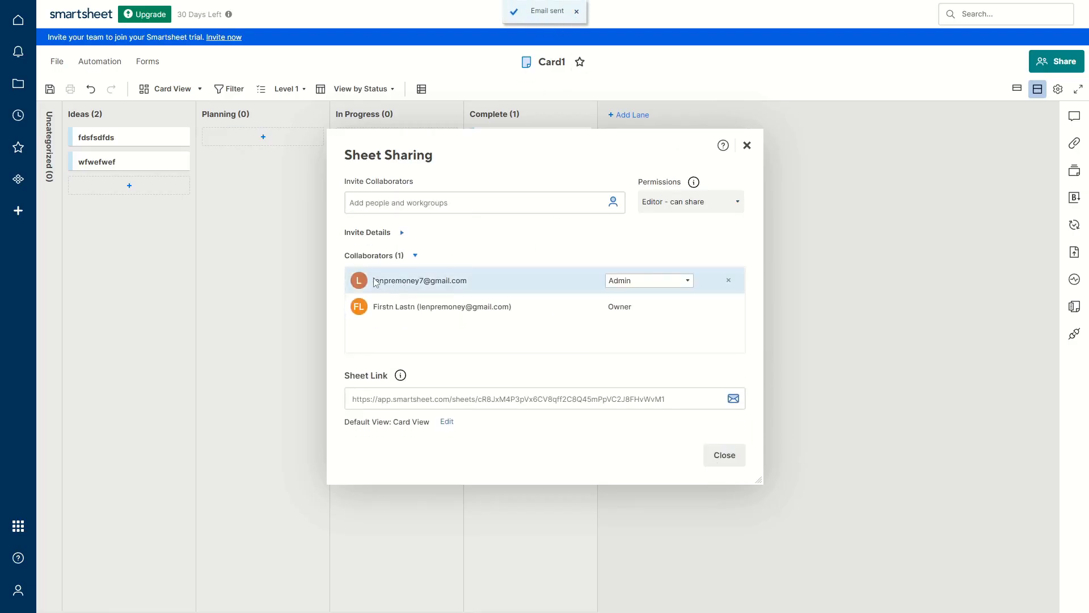
click(747, 146)
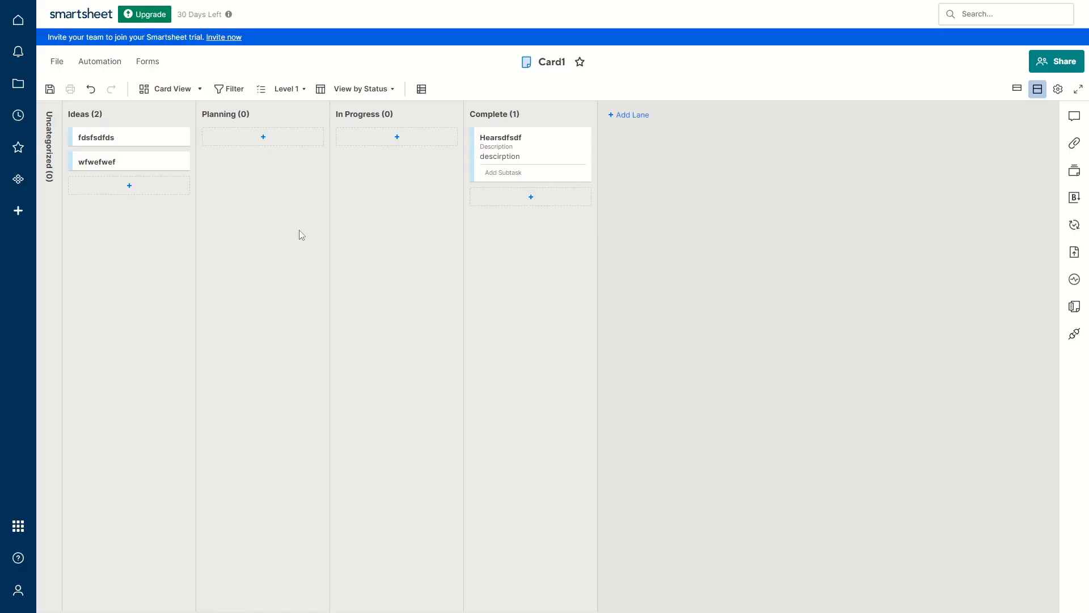
click(186, 86)
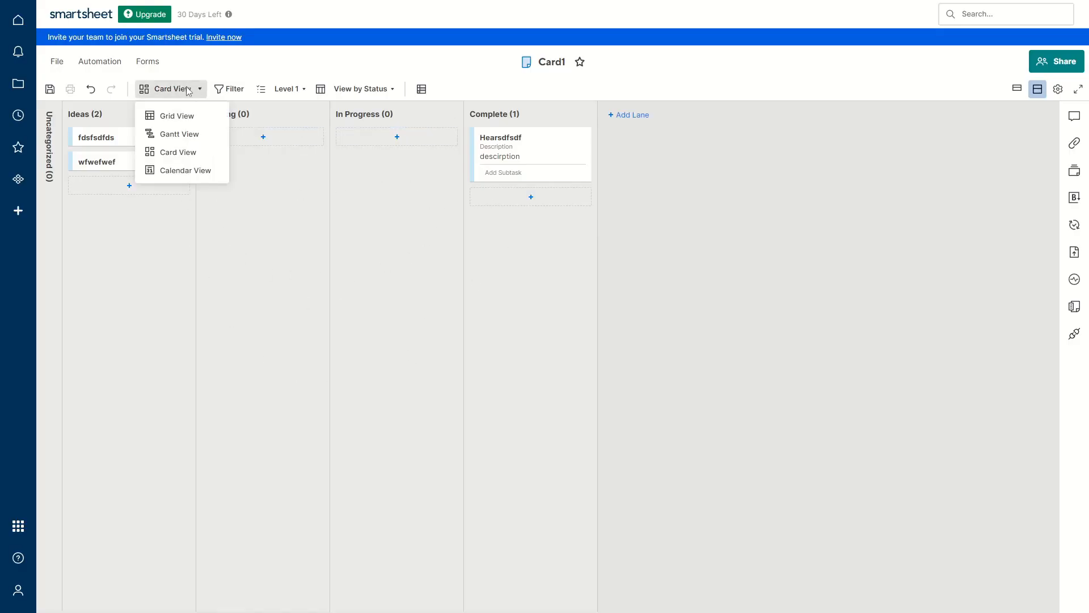
click(170, 117)
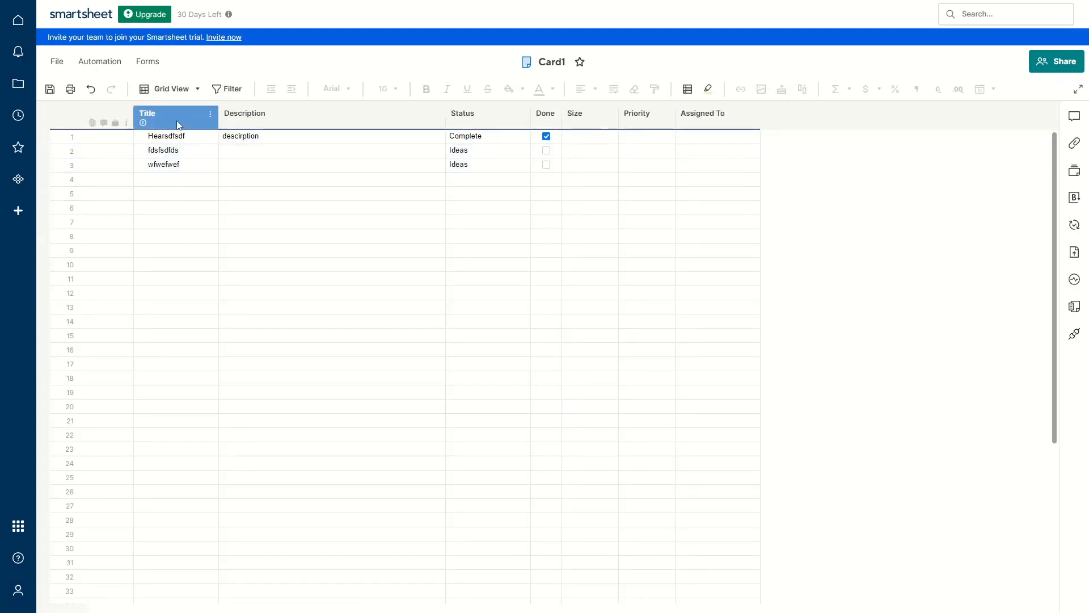
click(272, 208)
click(293, 225)
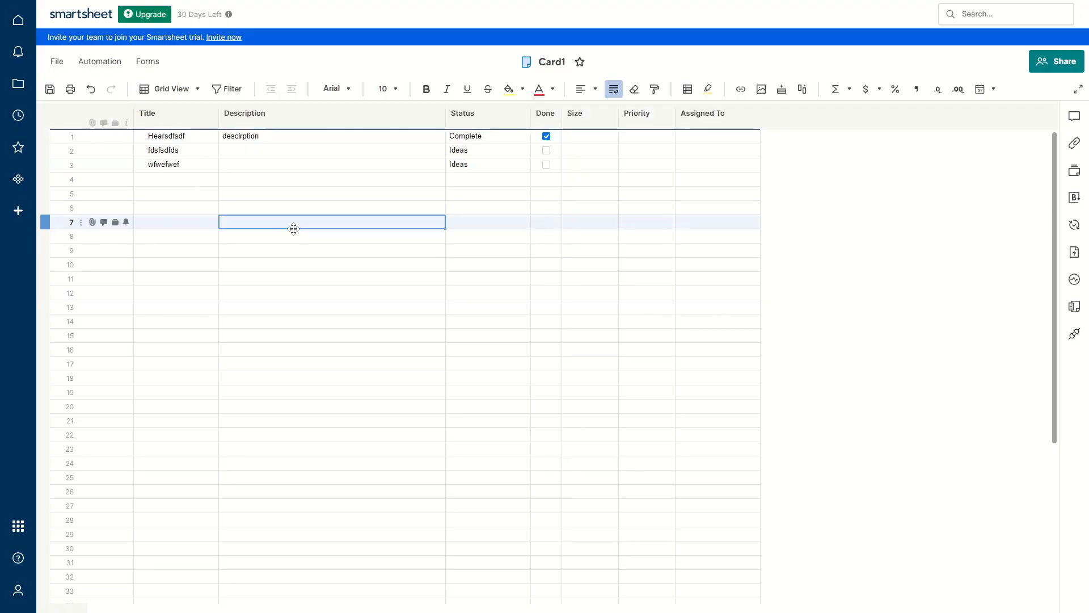
click(193, 89)
click(179, 173)
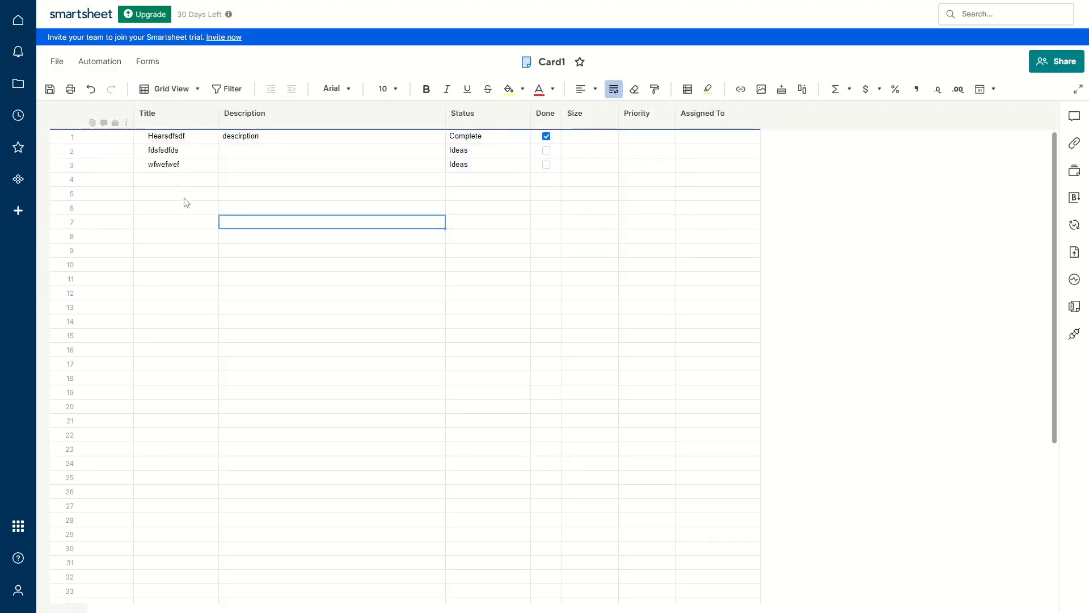
click(181, 89)
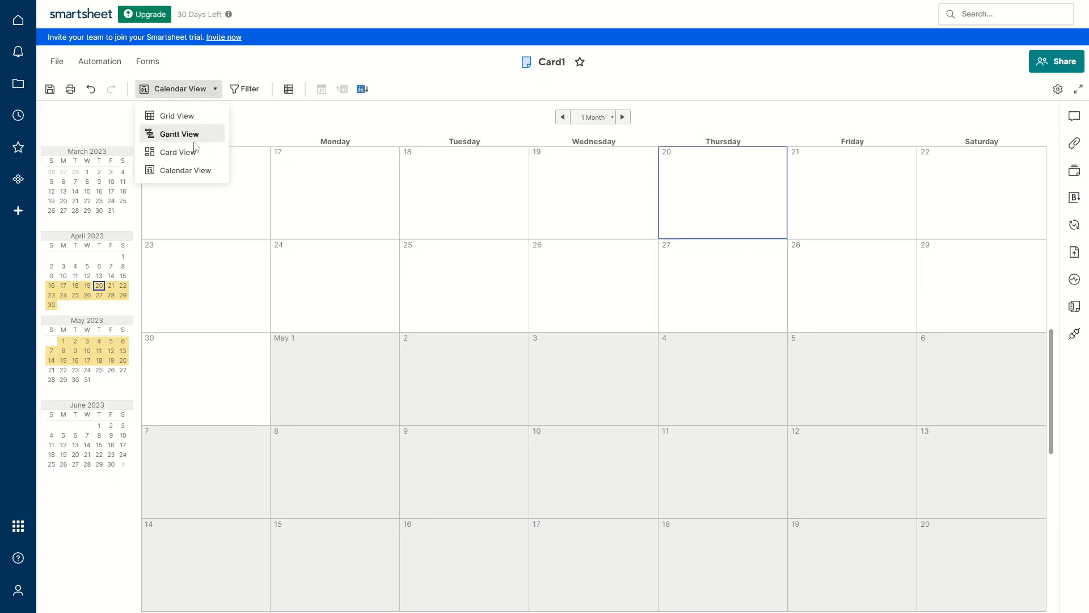
click(160, 136)
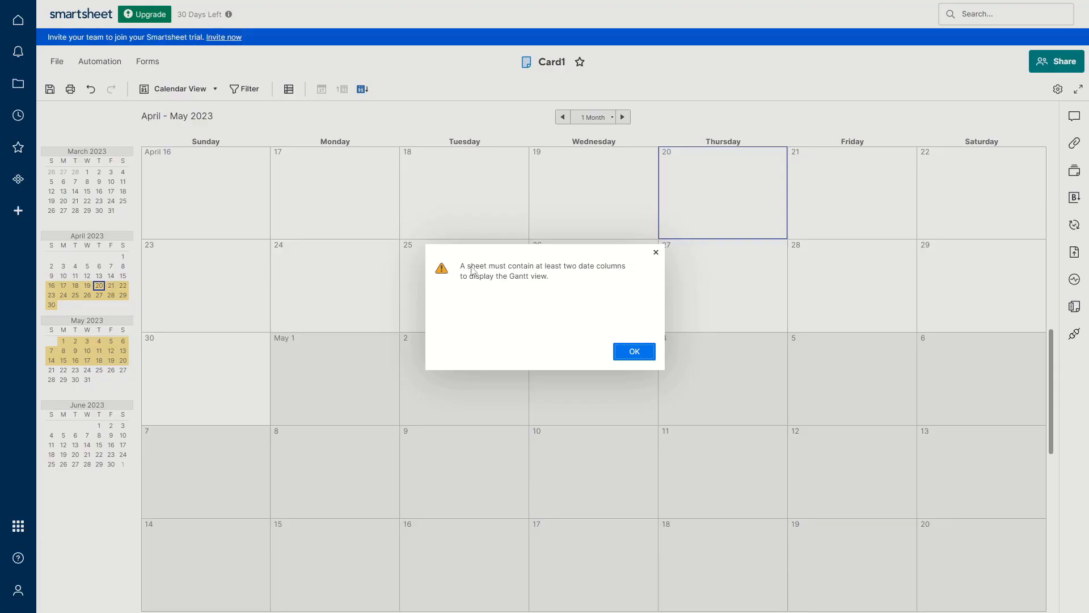
click(630, 351)
click(177, 89)
click(176, 152)
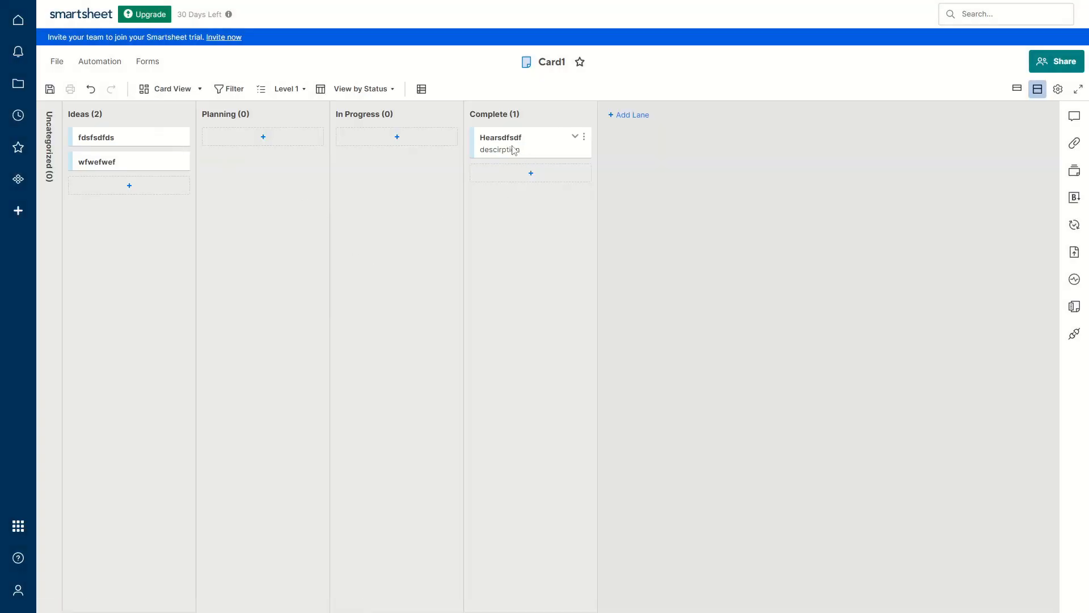
click(584, 136)
click(401, 205)
click(226, 91)
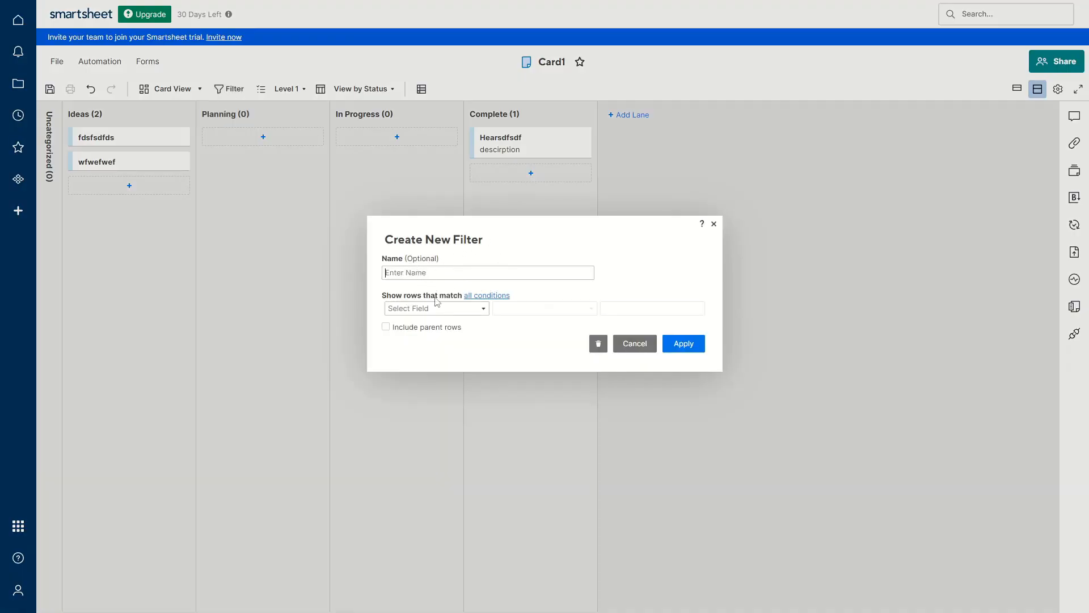
click(487, 309)
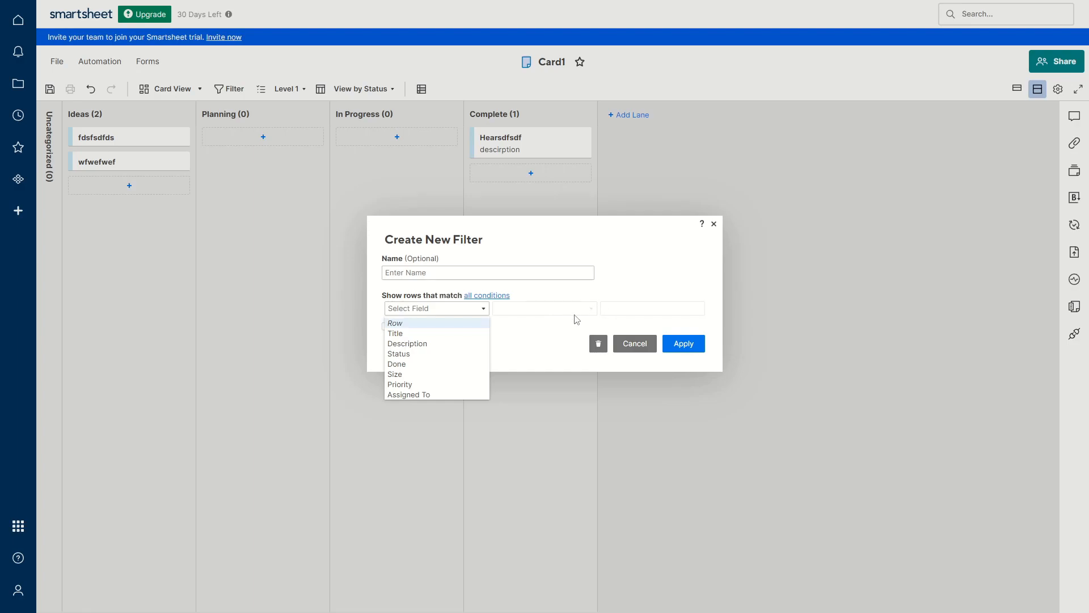
click(635, 343)
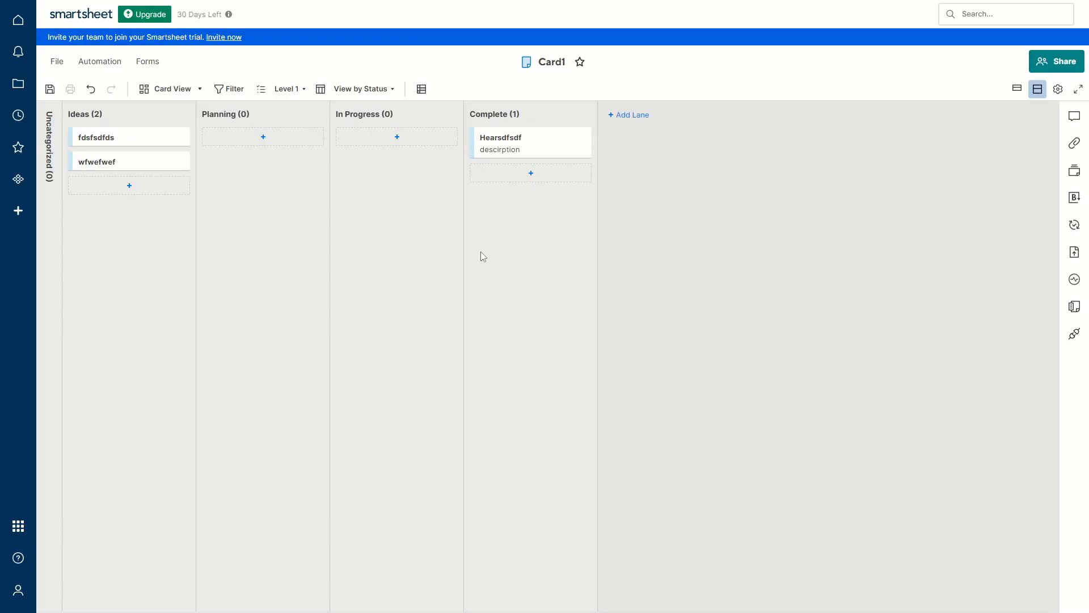
Create a new form from the Card1 sheet
click(148, 61)
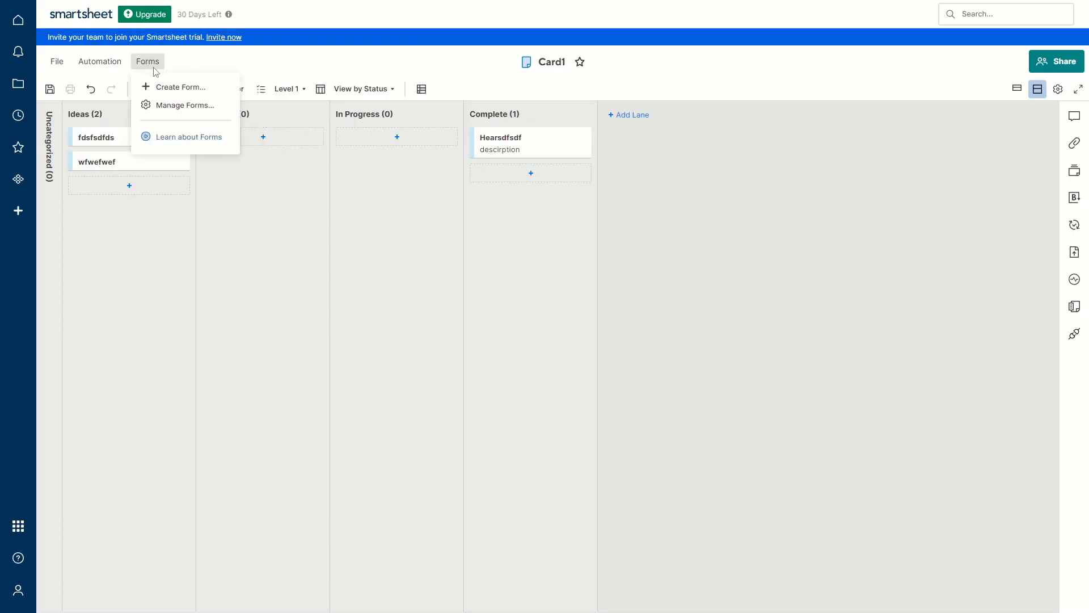
click(158, 90)
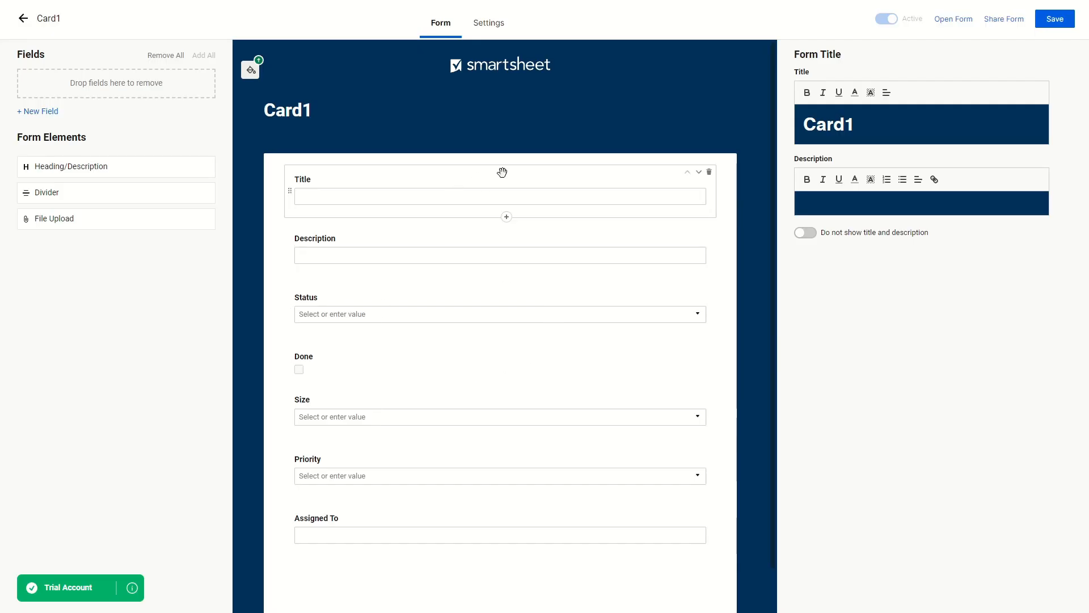
scroll(482, 289, down, 2)
scroll(440, 304, up, 2)
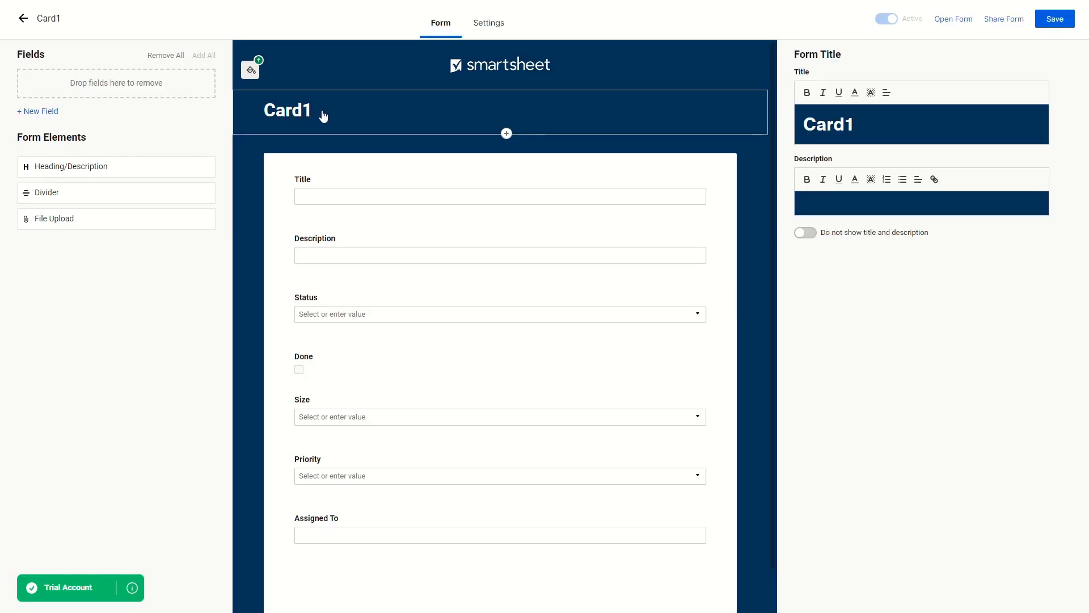
Retitle the form 'Title 1' and start a new field below Status
click(756, 129)
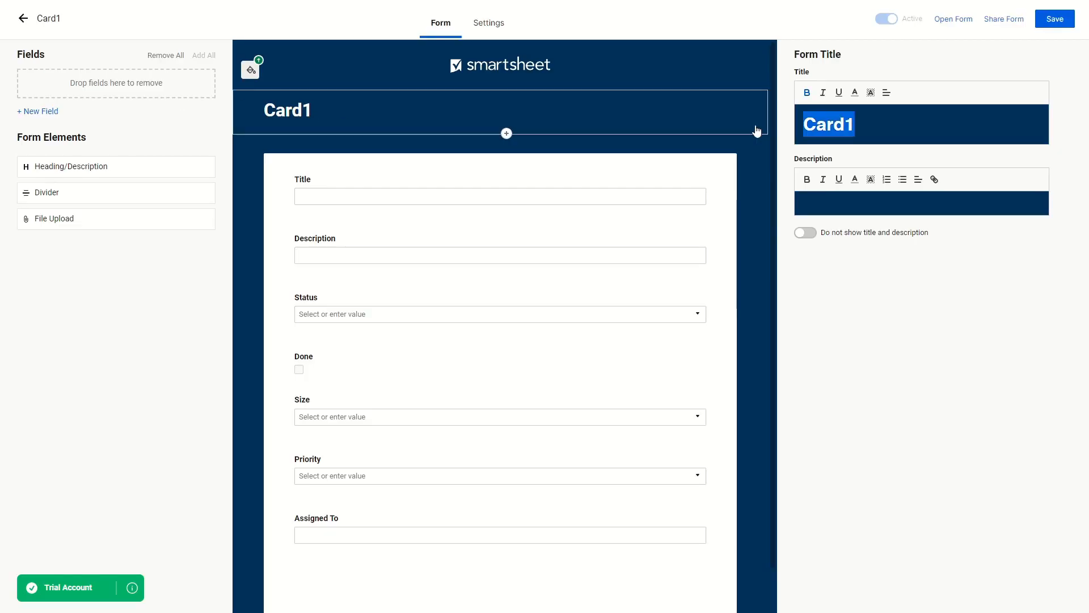
text(Title 1)
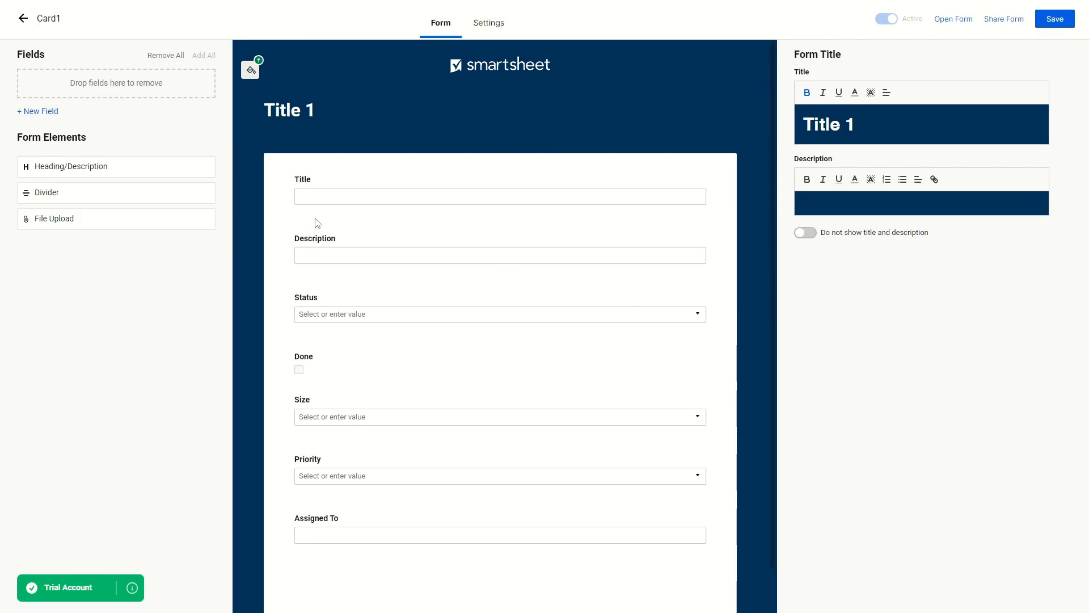
scroll(385, 481, down, 1)
scroll(385, 482, up, 1)
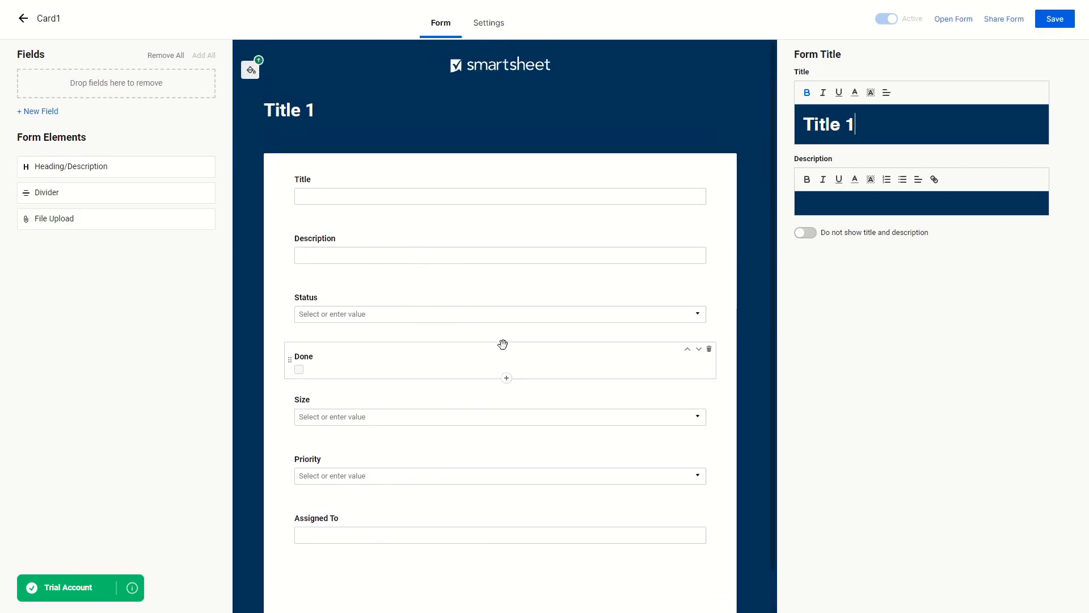
click(508, 337)
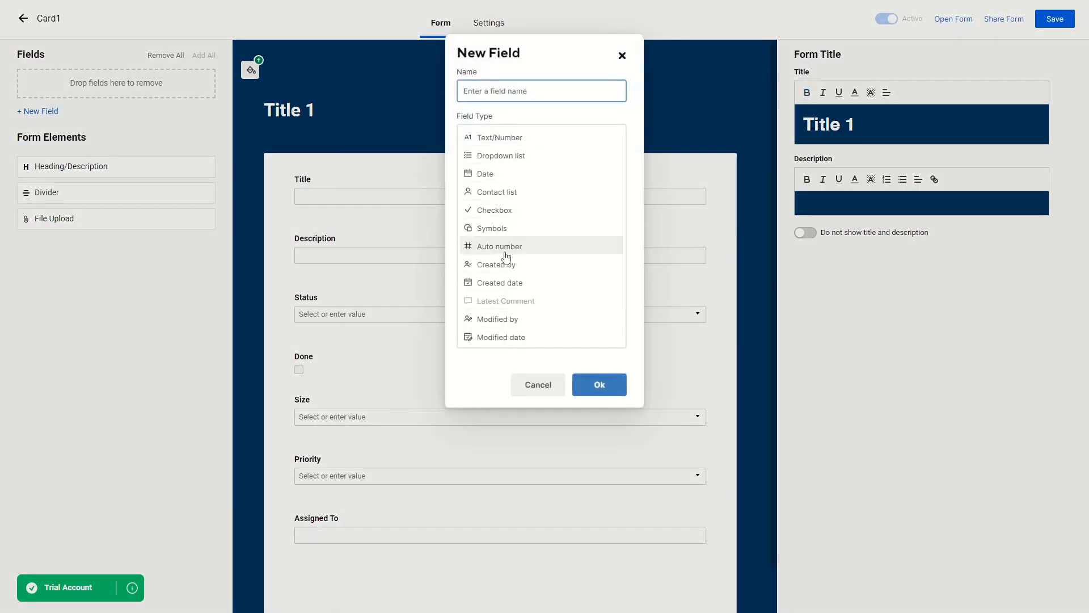
Add a Checkbox field named Name to the form
click(494, 209)
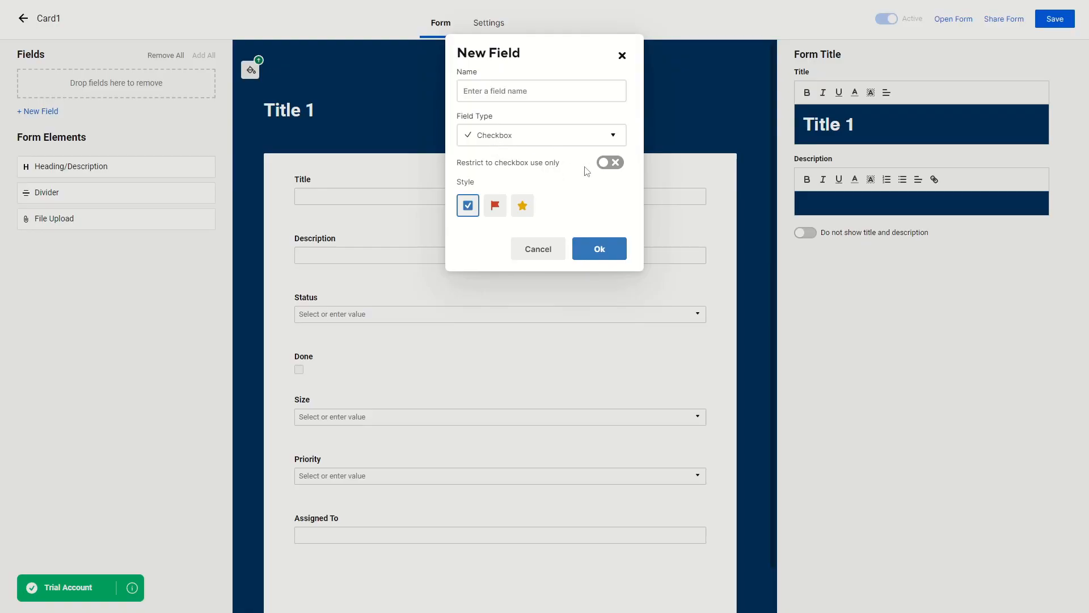
click(602, 247)
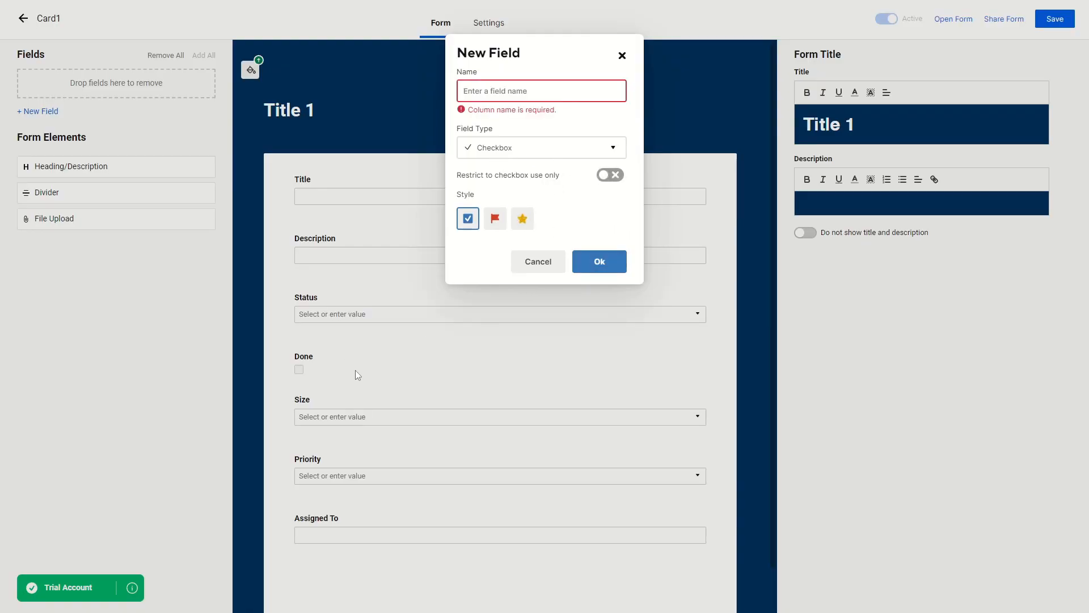
click(513, 89)
text(Name)
click(598, 260)
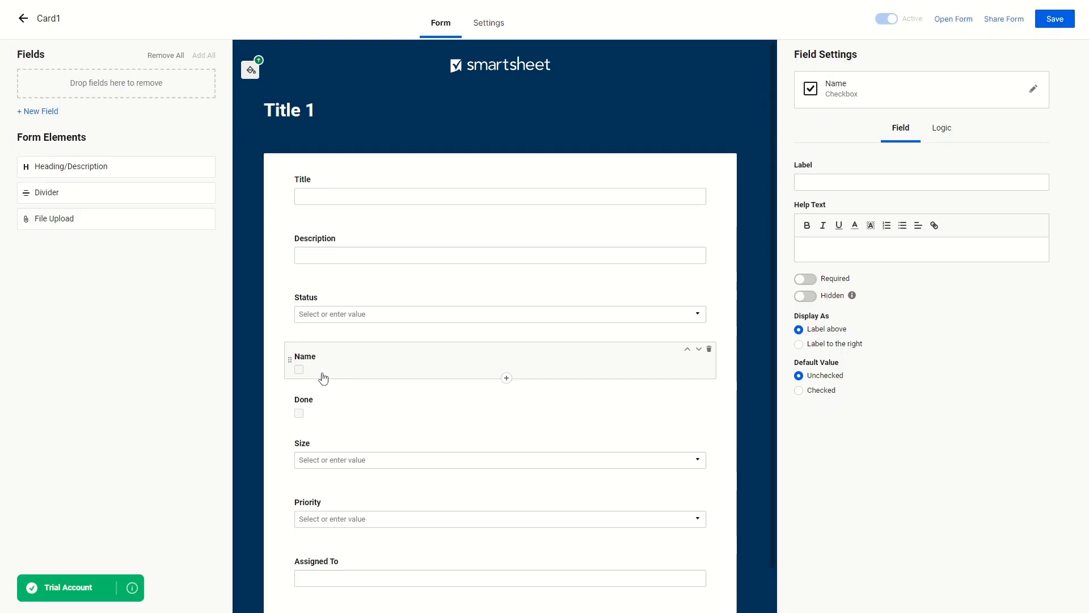
Delete the Description, Title and Status fields from the form
click(426, 311)
click(450, 243)
click(709, 233)
click(688, 175)
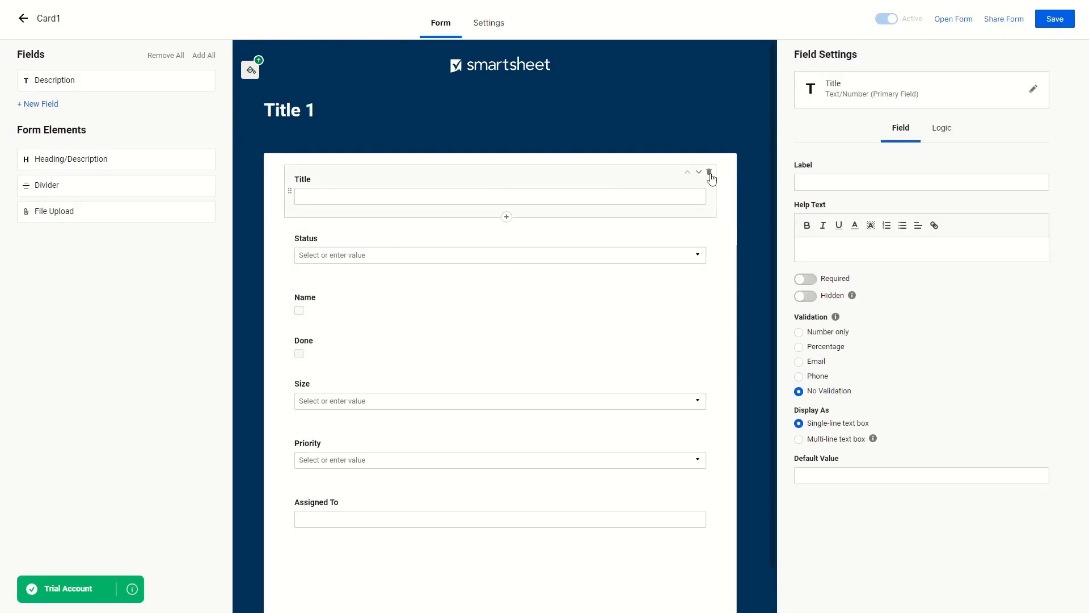
click(709, 173)
click(382, 188)
click(710, 175)
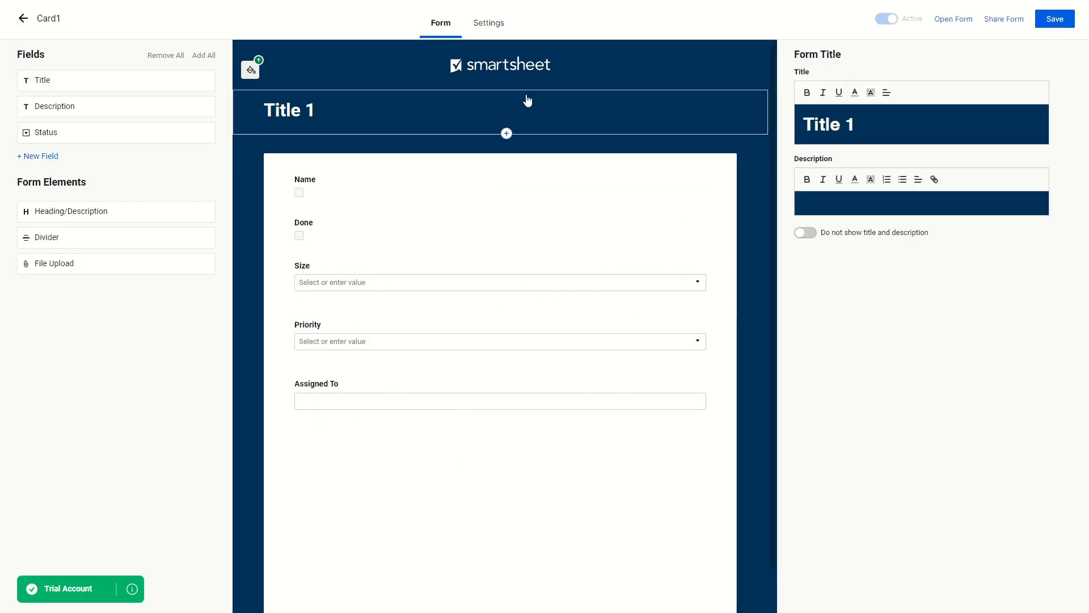
Apply the Side-by-side theme, keep the post-submission confirmation message, and save the form
click(491, 29)
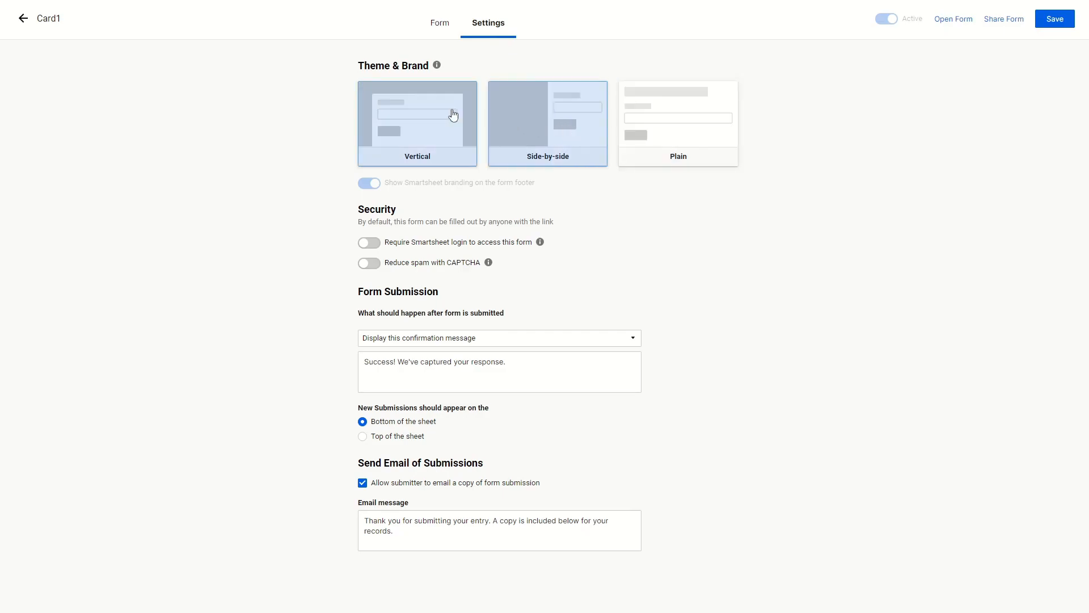
click(570, 134)
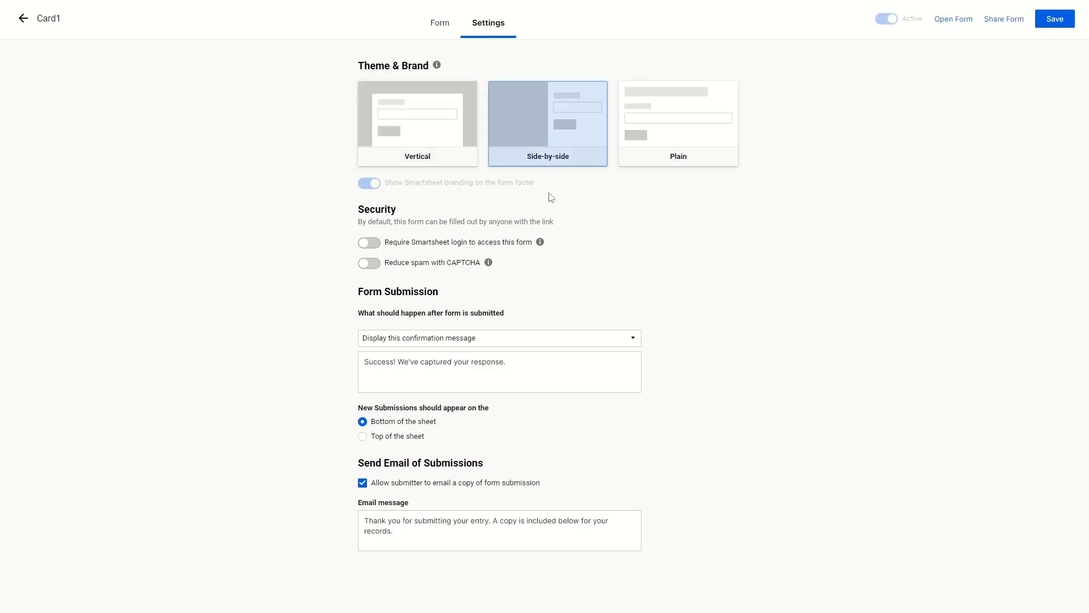
click(502, 340)
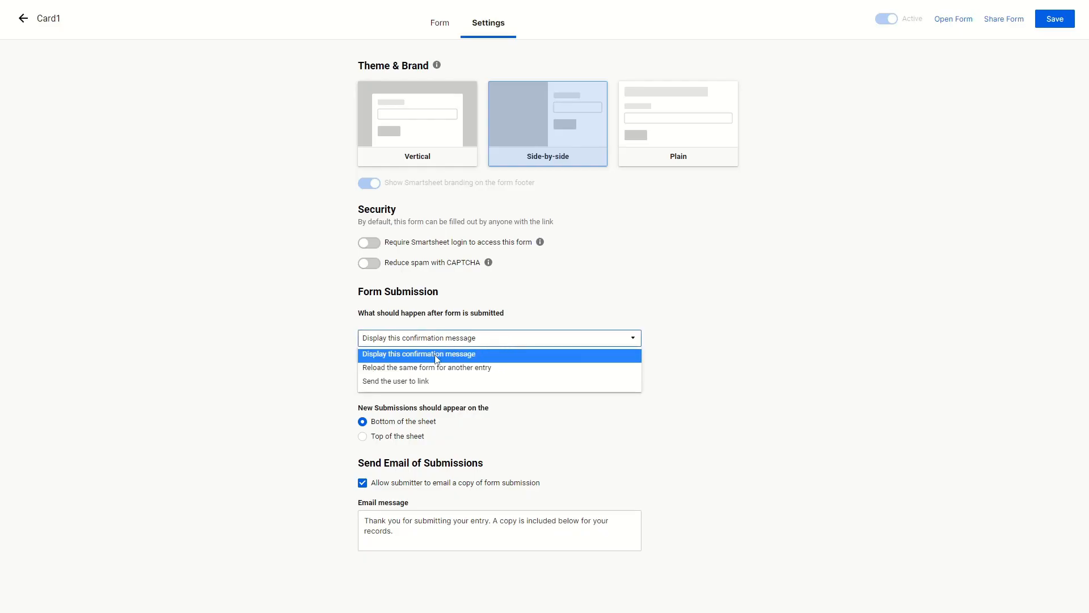
click(319, 351)
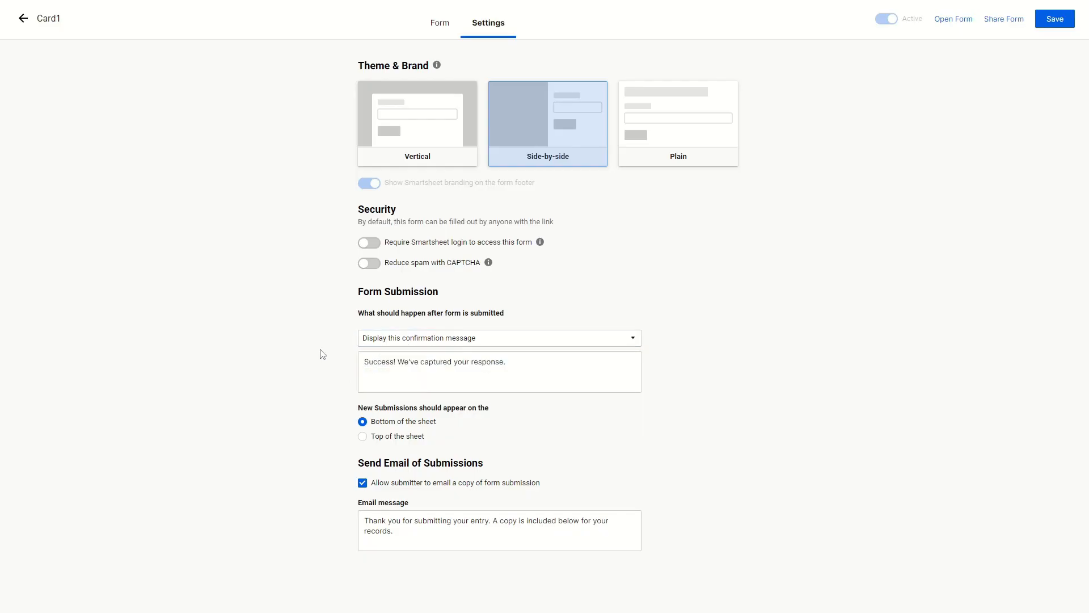
click(446, 27)
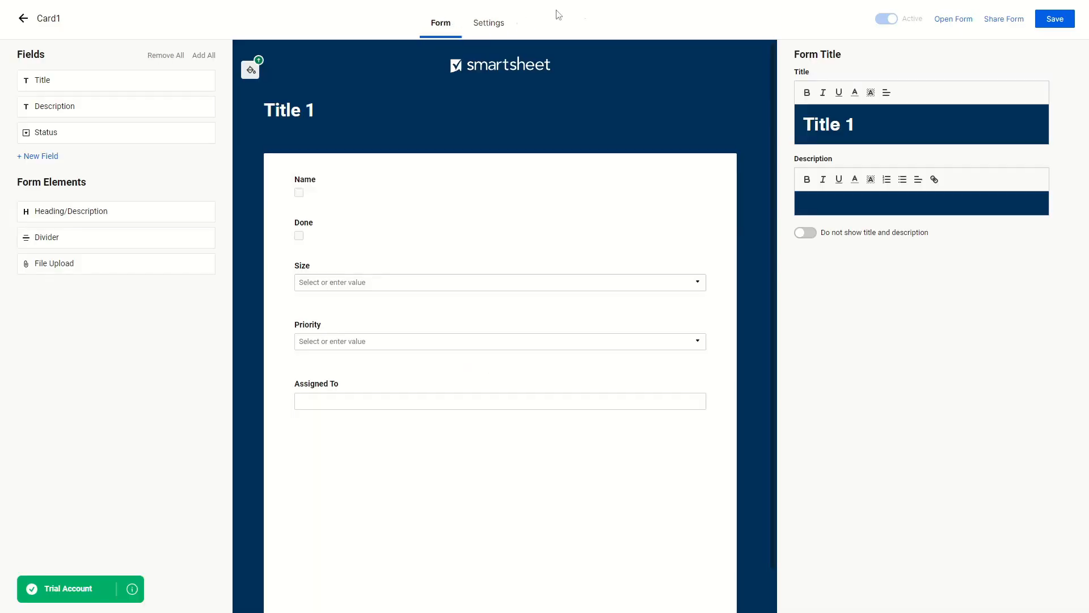
click(1057, 23)
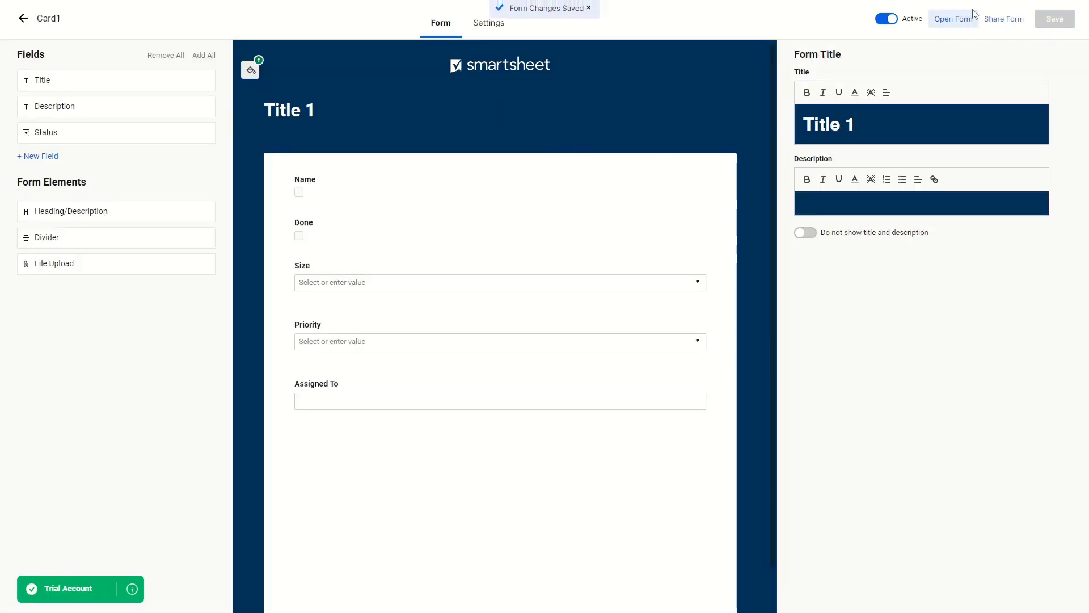
Review the Share Form email subject 'Title 1' and message box, then close sharing
click(1001, 22)
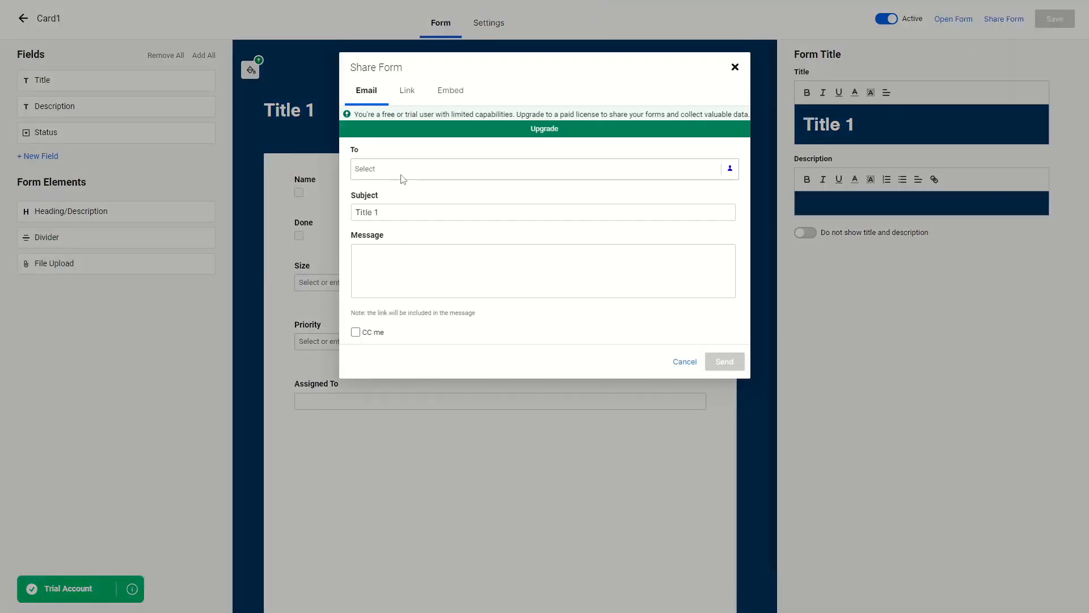
click(390, 209)
triple_click(381, 212)
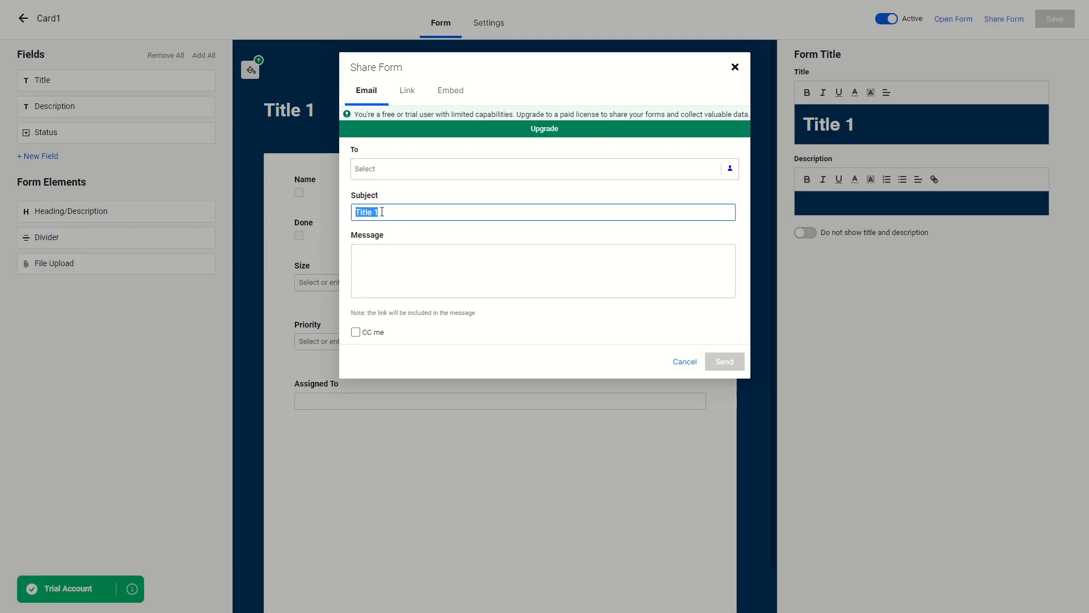
click(390, 213)
drag(397, 212, 354, 212)
click(393, 255)
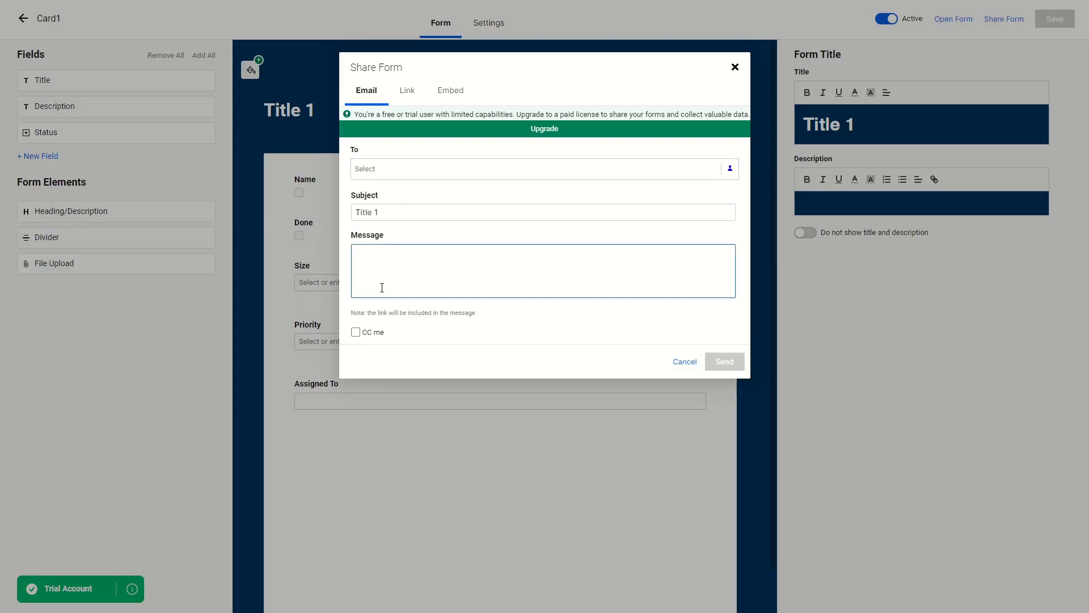
click(415, 197)
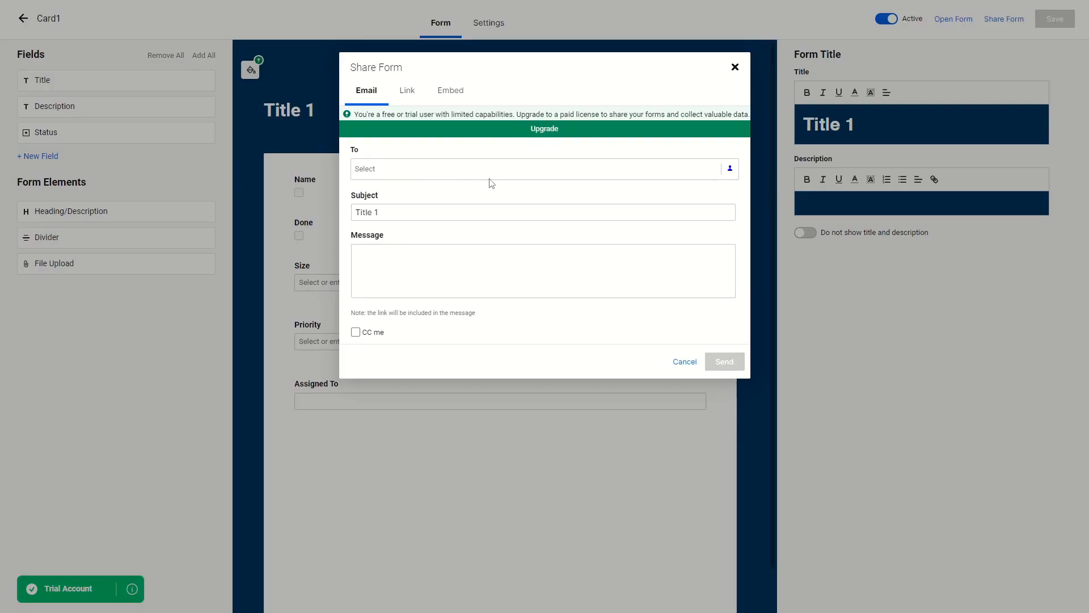
click(734, 67)
click(23, 19)
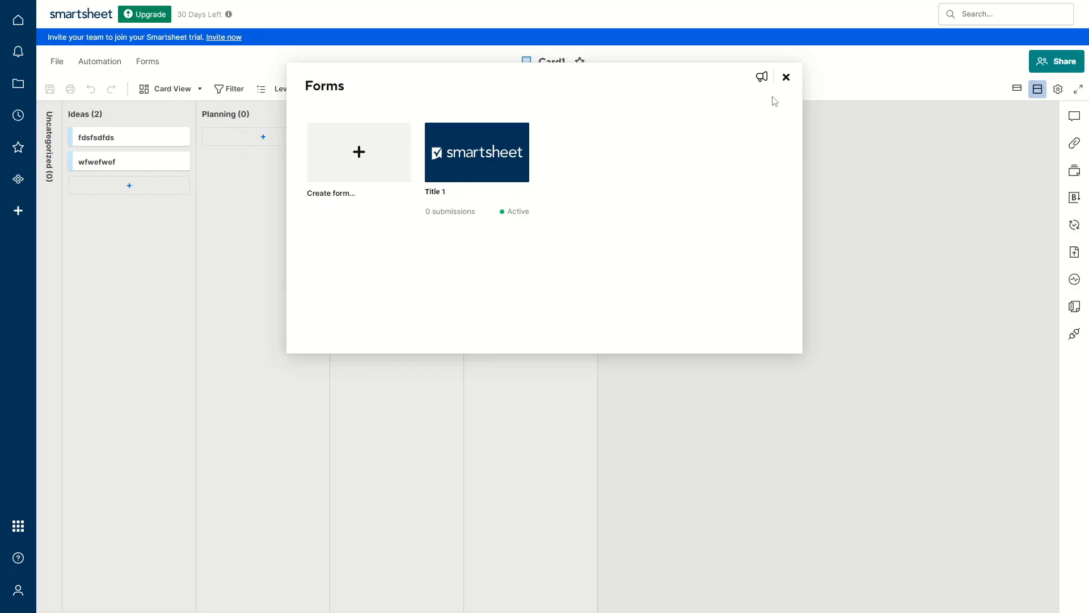
click(785, 78)
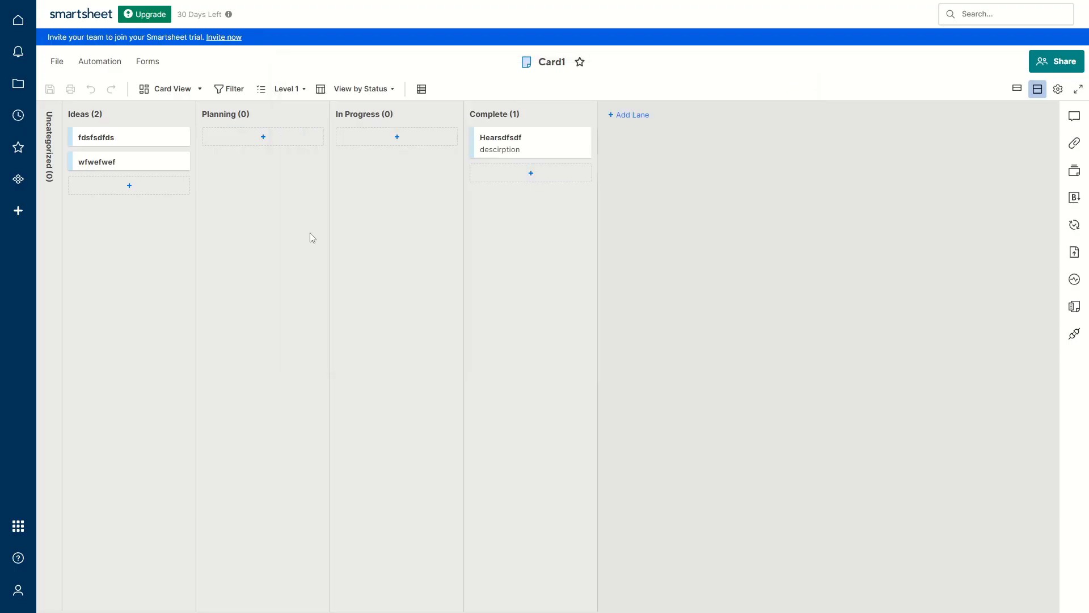
key(alt+Left)
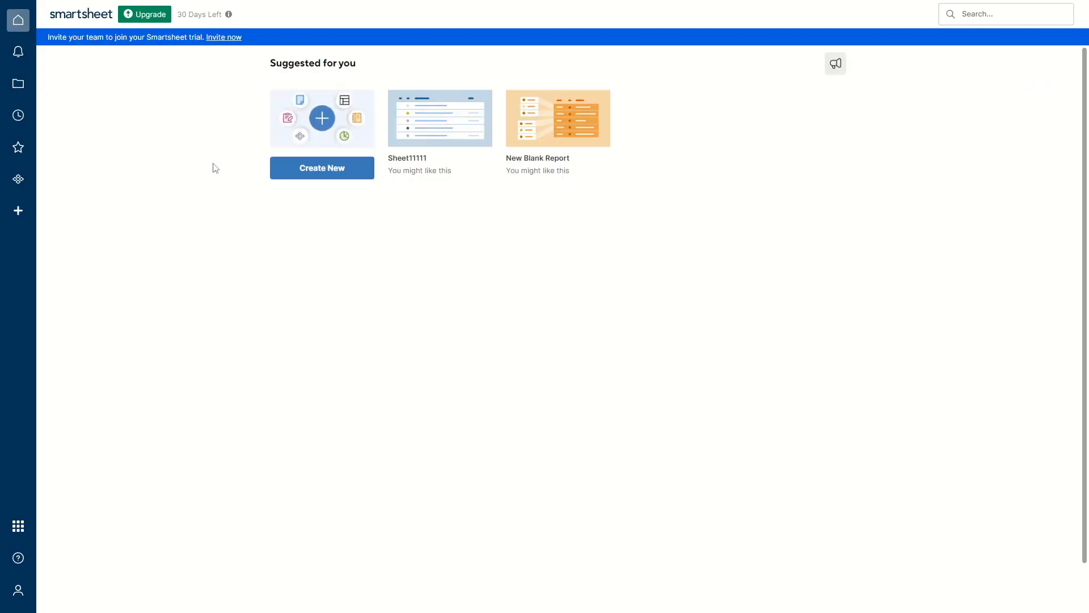
click(316, 175)
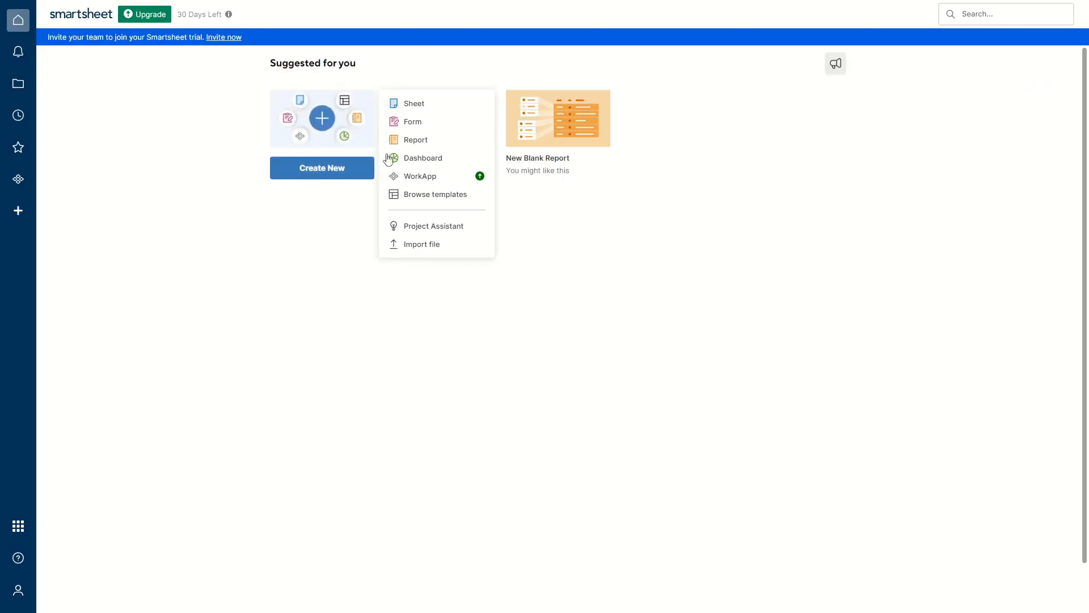
click(413, 163)
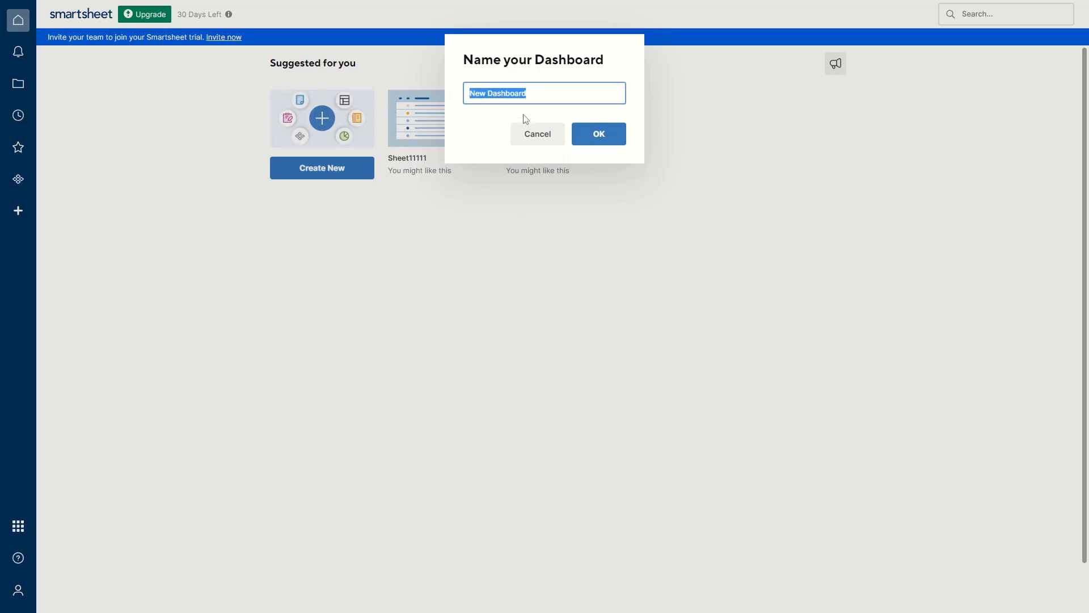
text(Da)
click(596, 136)
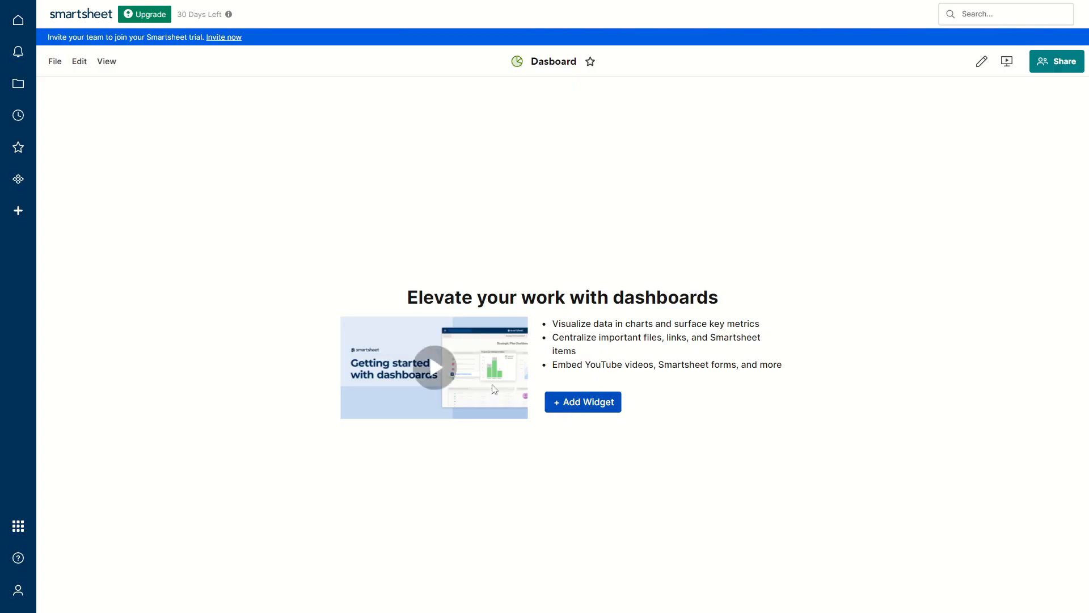
Add a title widget reading 'Titl 1' and stretch it across the dashboard's full width
click(587, 404)
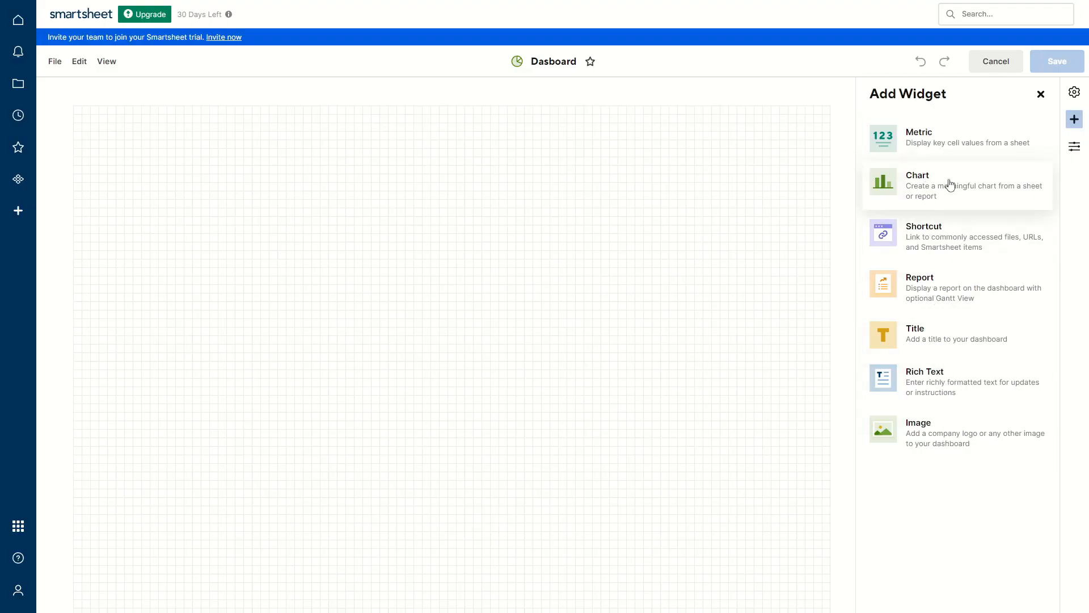
click(946, 333)
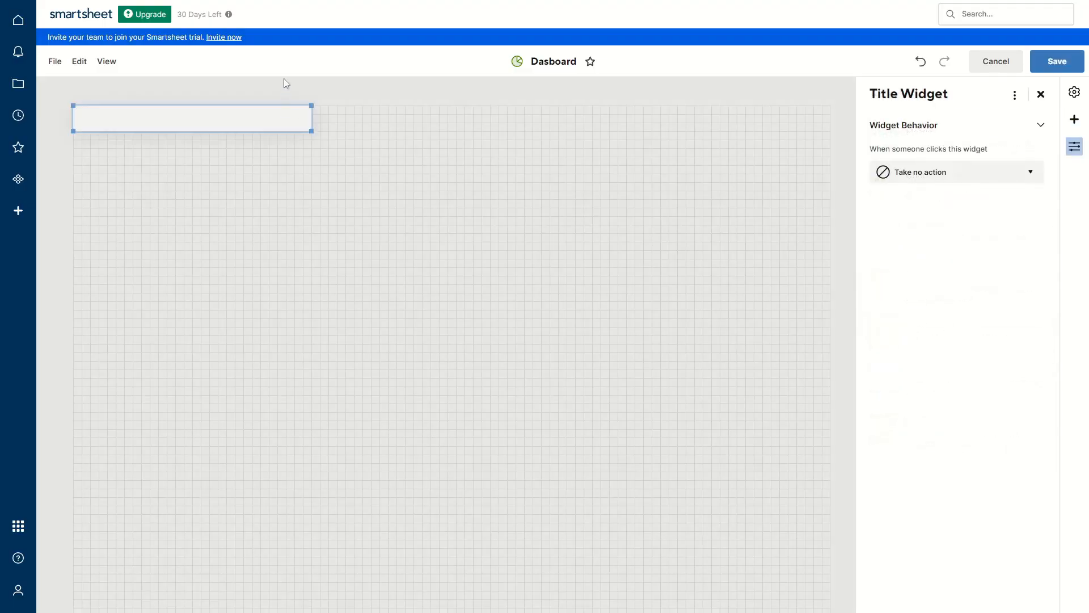
click(215, 112)
text(Titl 1)
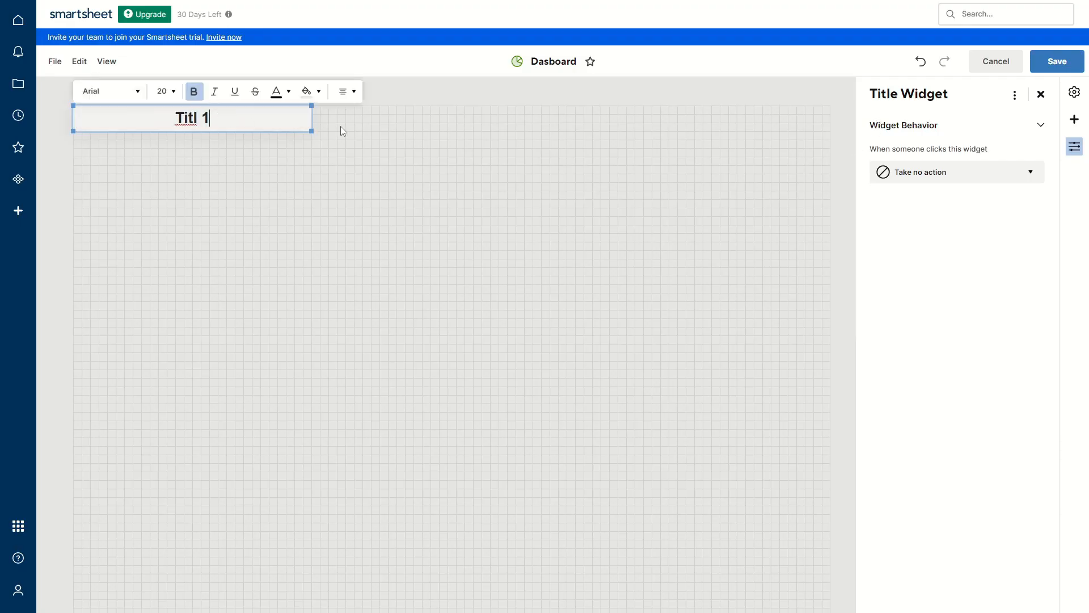
drag(806, 130, 853, 122)
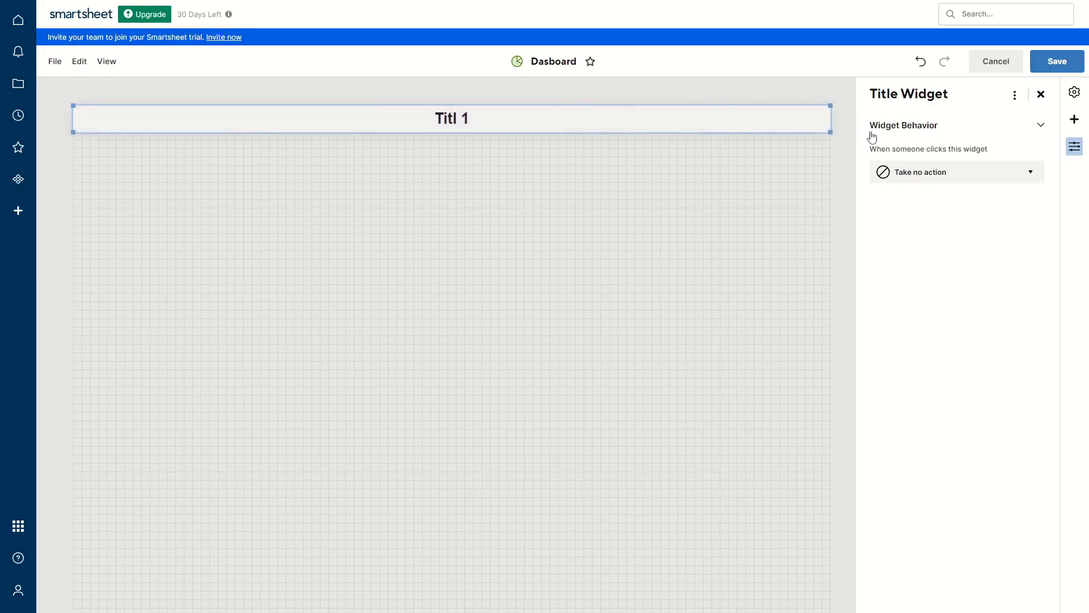
click(1041, 94)
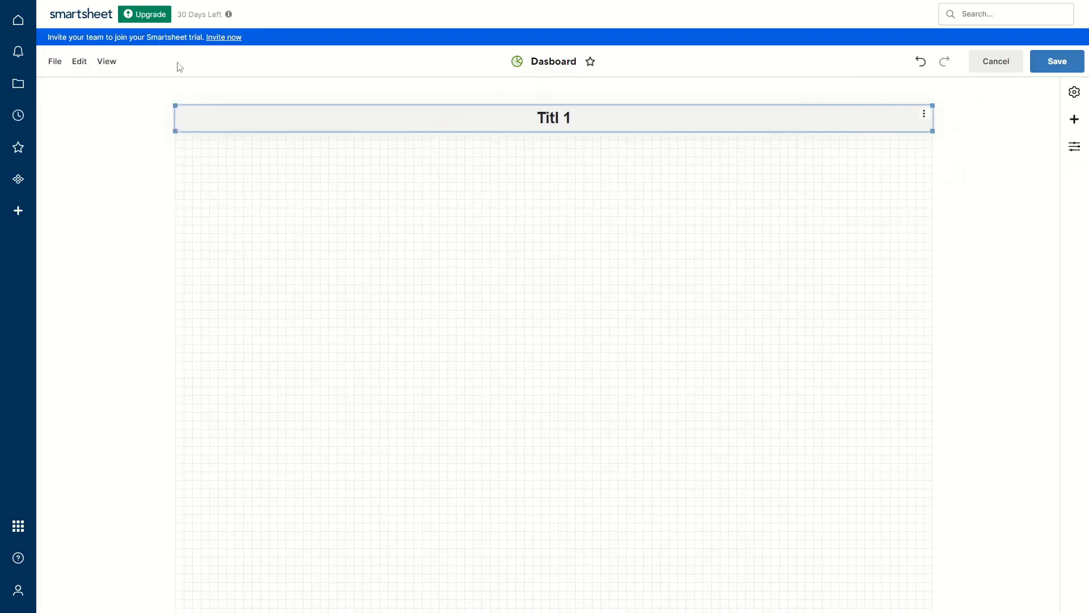
click(79, 61)
mouse_move(130, 145)
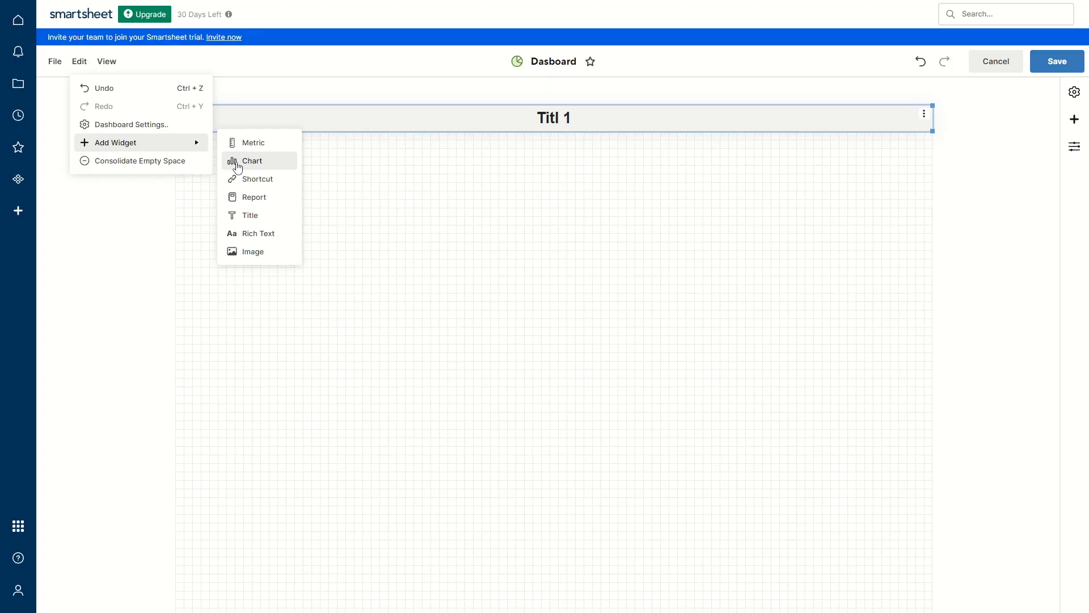
Add a metric widget using the Card1 sheet's Title cells in rows 1–3 as data
click(253, 144)
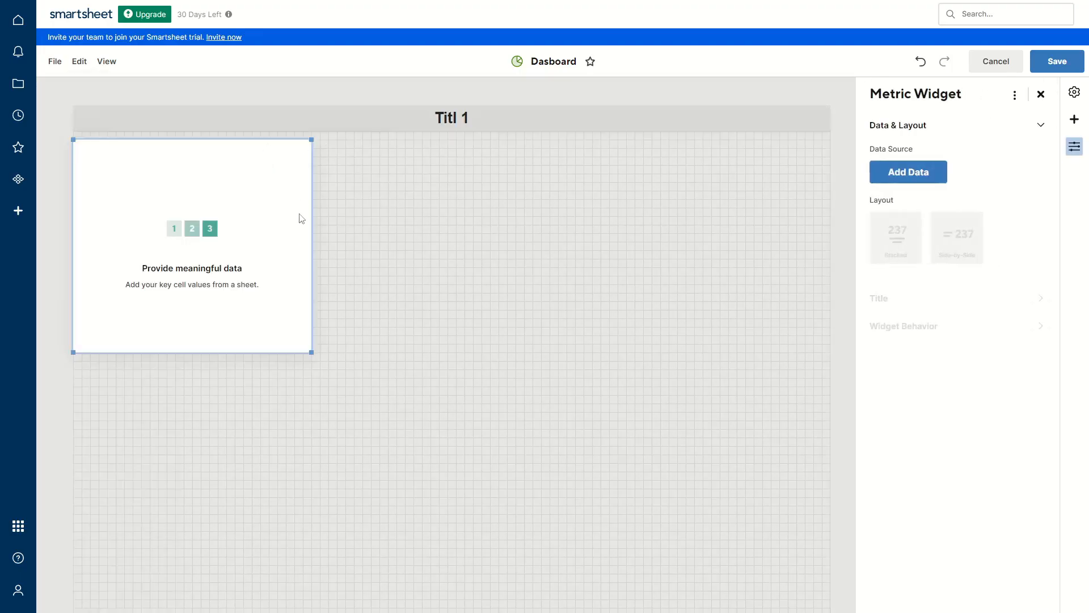
click(913, 172)
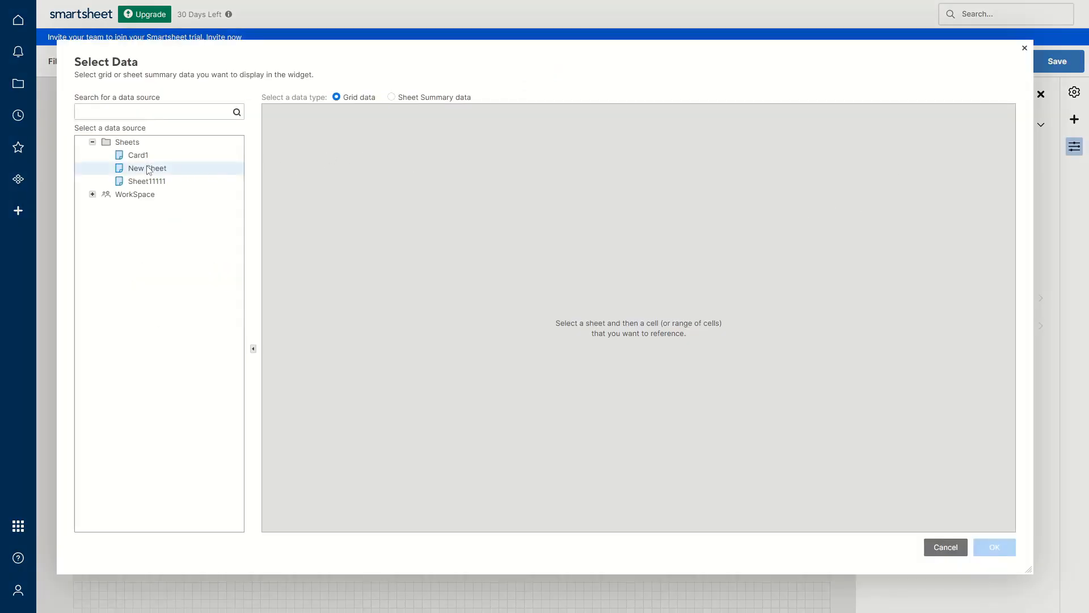
click(147, 168)
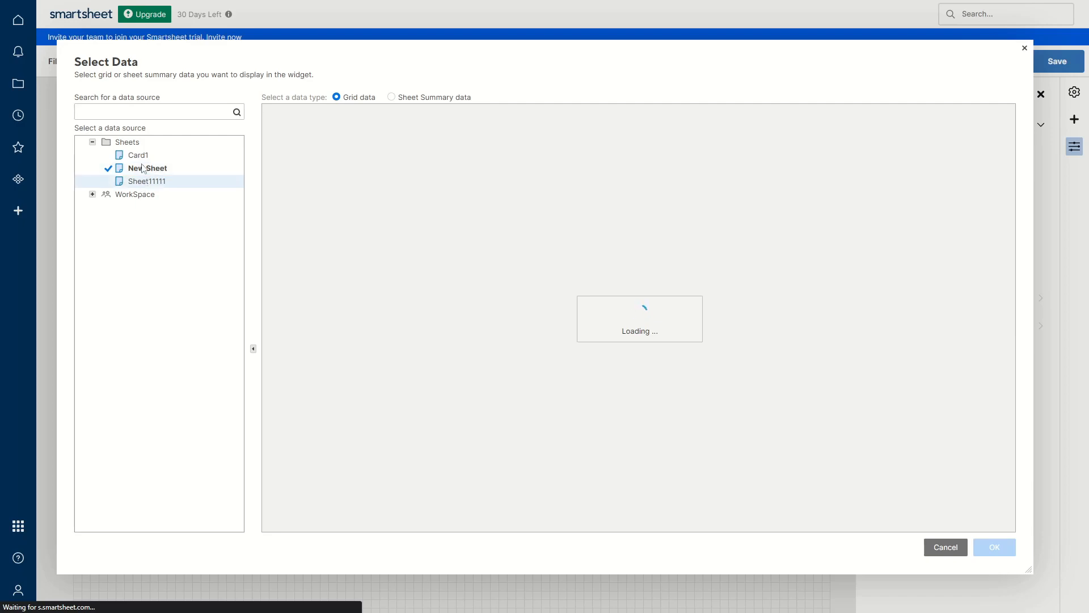
click(138, 155)
drag(397, 142, 420, 166)
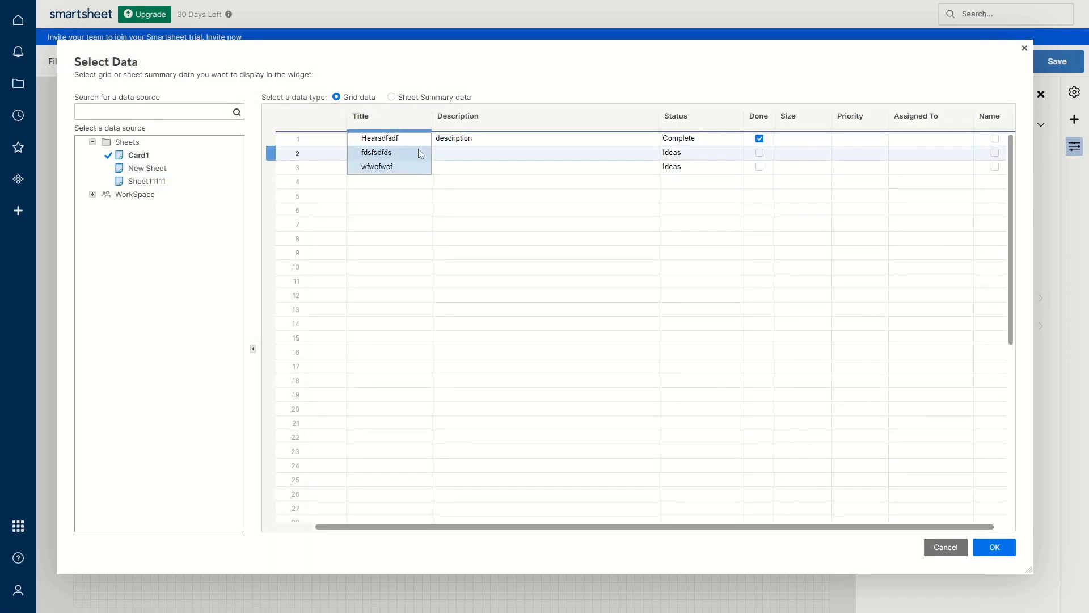
click(994, 546)
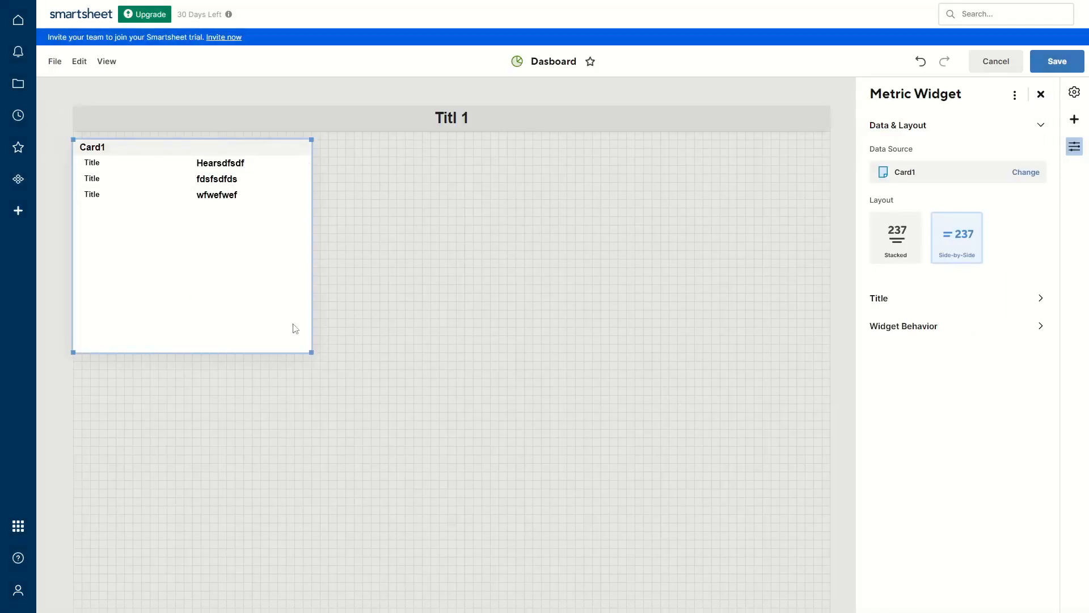
Make the Card1 metric widget shorter and slightly wider, then leave the widget list closed
drag(309, 349, 320, 216)
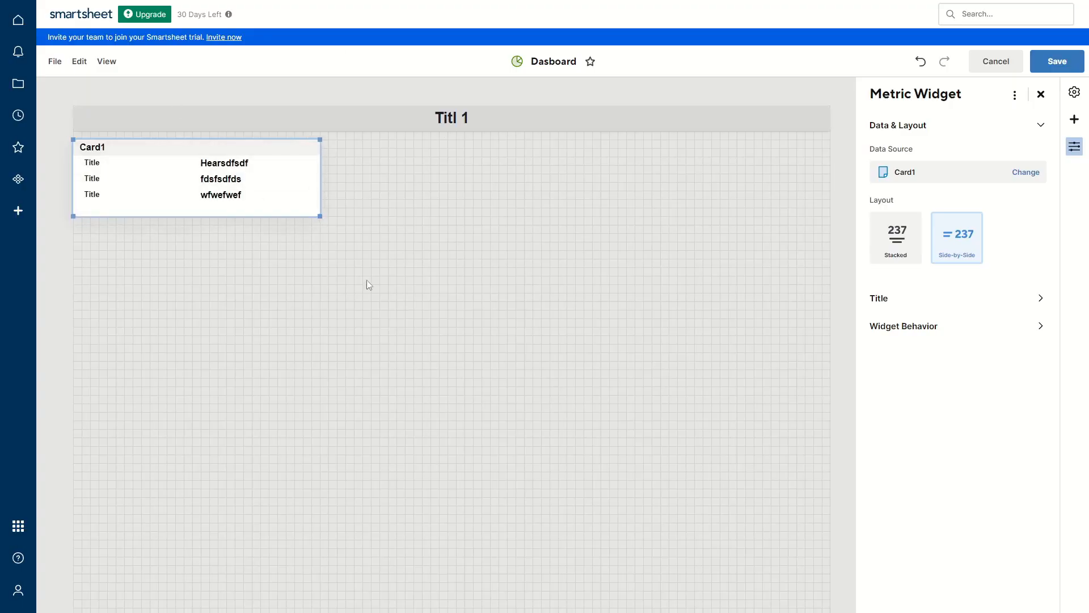
click(1041, 94)
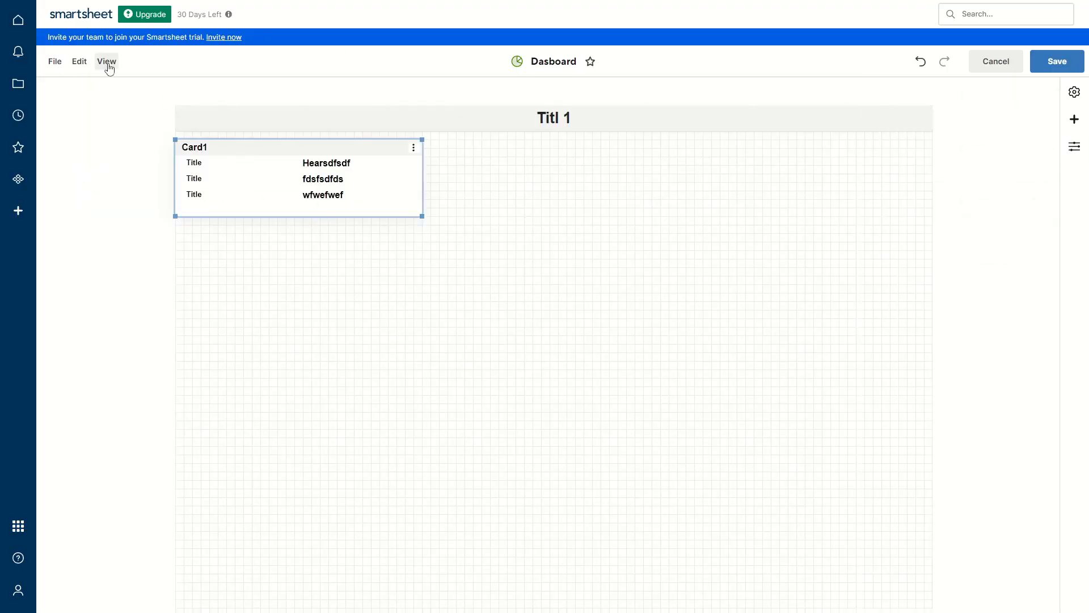
click(79, 61)
mouse_move(130, 140)
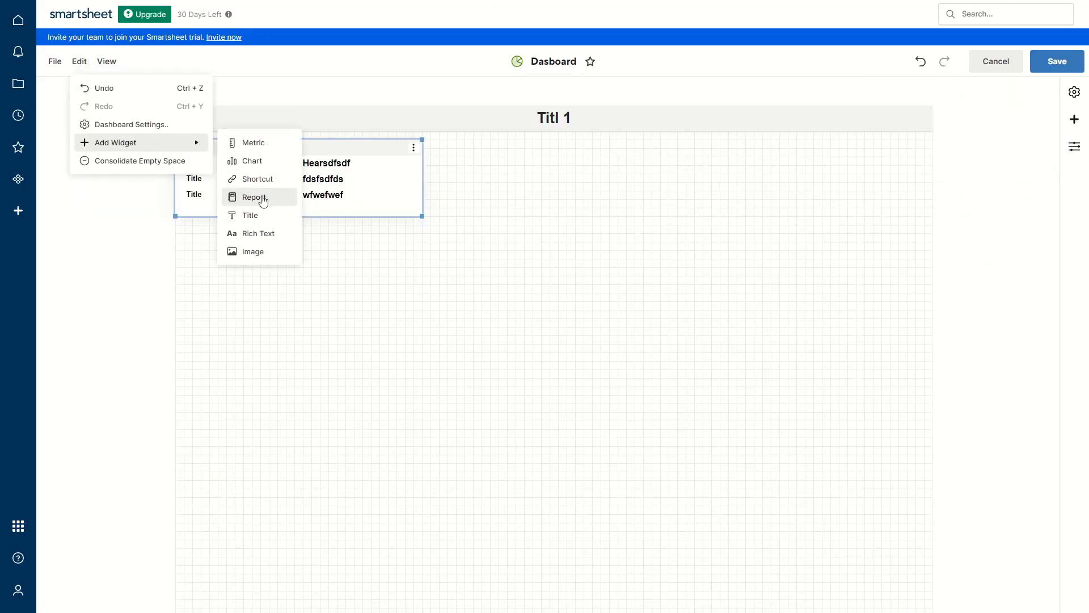
click(554, 272)
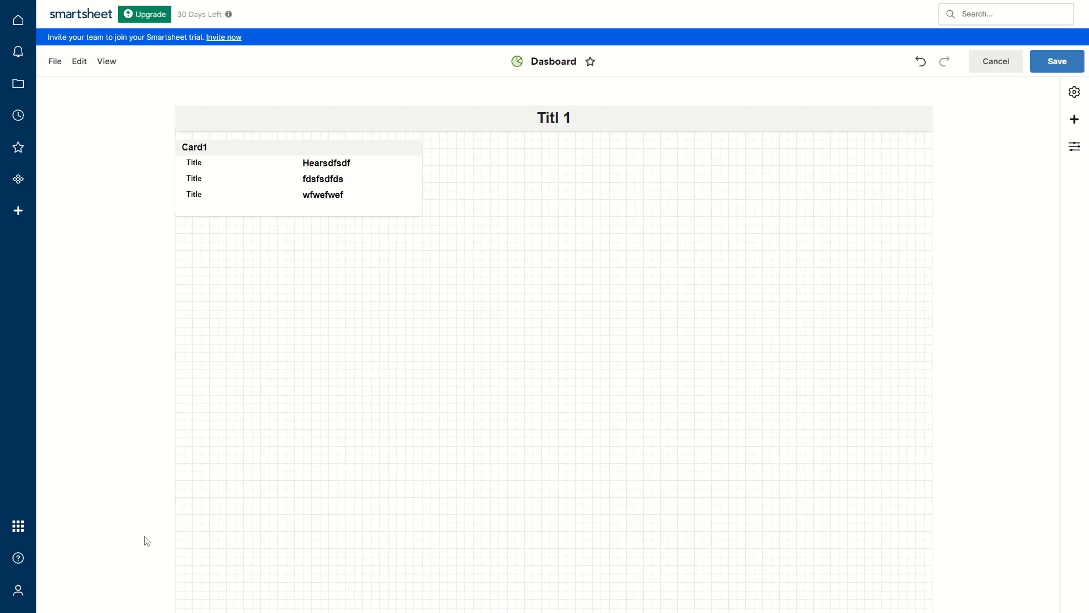
click(19, 596)
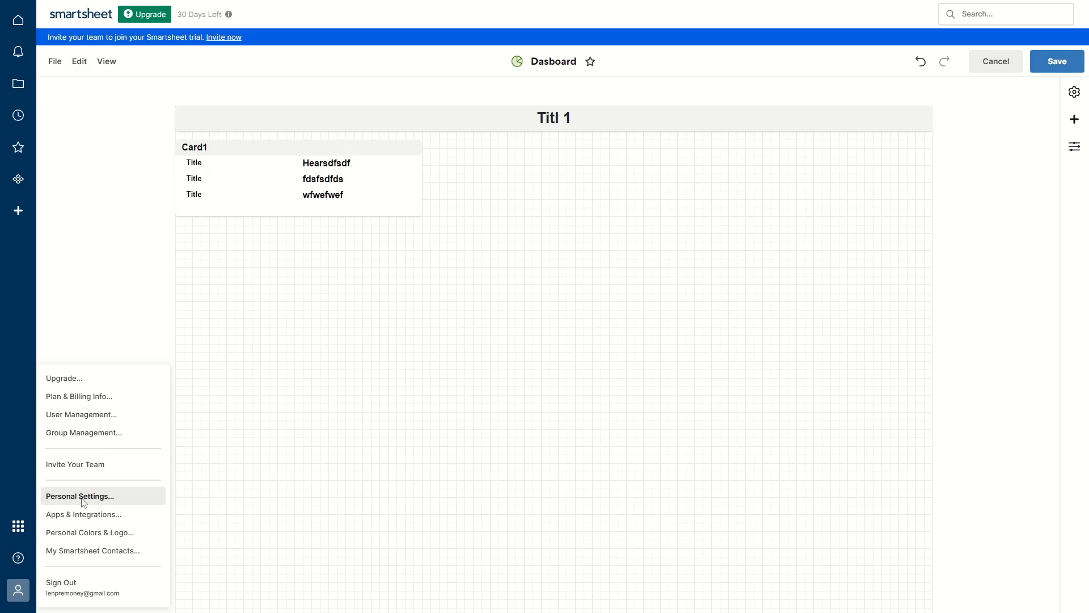
click(104, 497)
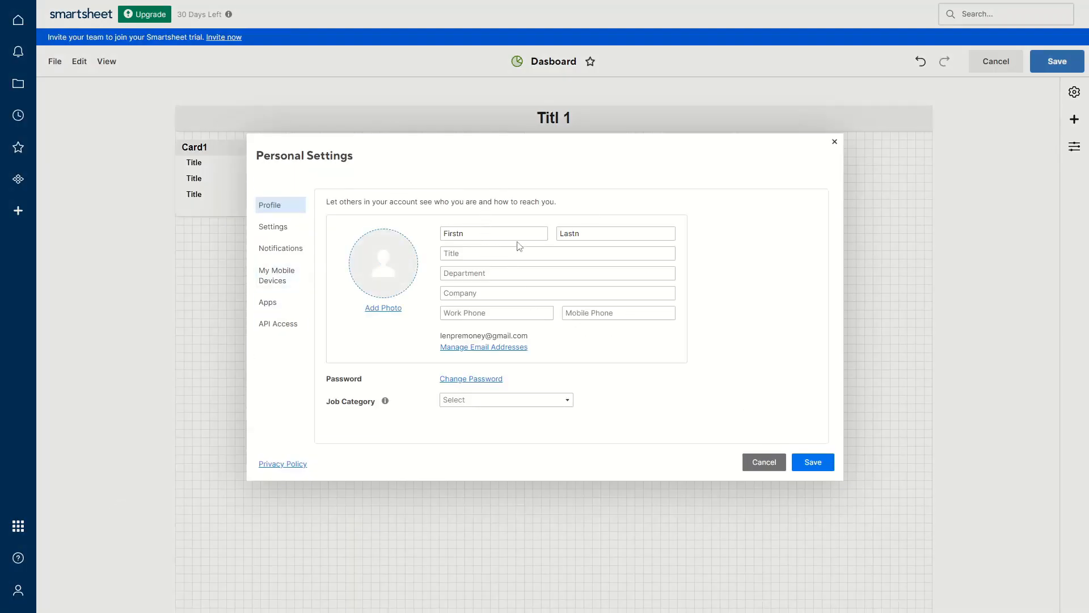
double_click(527, 233)
key(Tab)
click(482, 275)
click(279, 230)
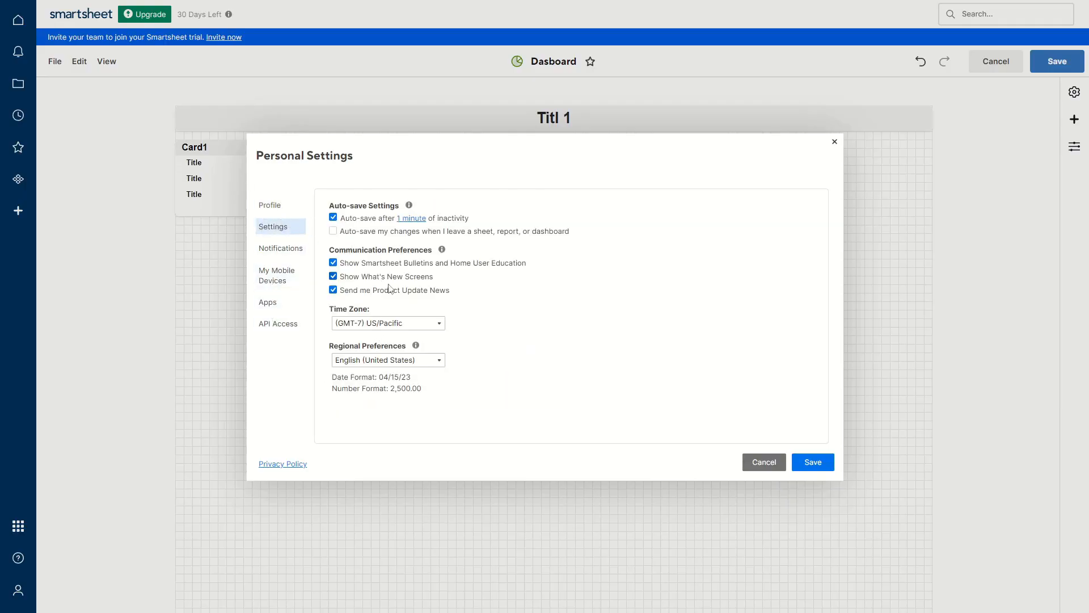
click(376, 323)
click(528, 319)
click(286, 251)
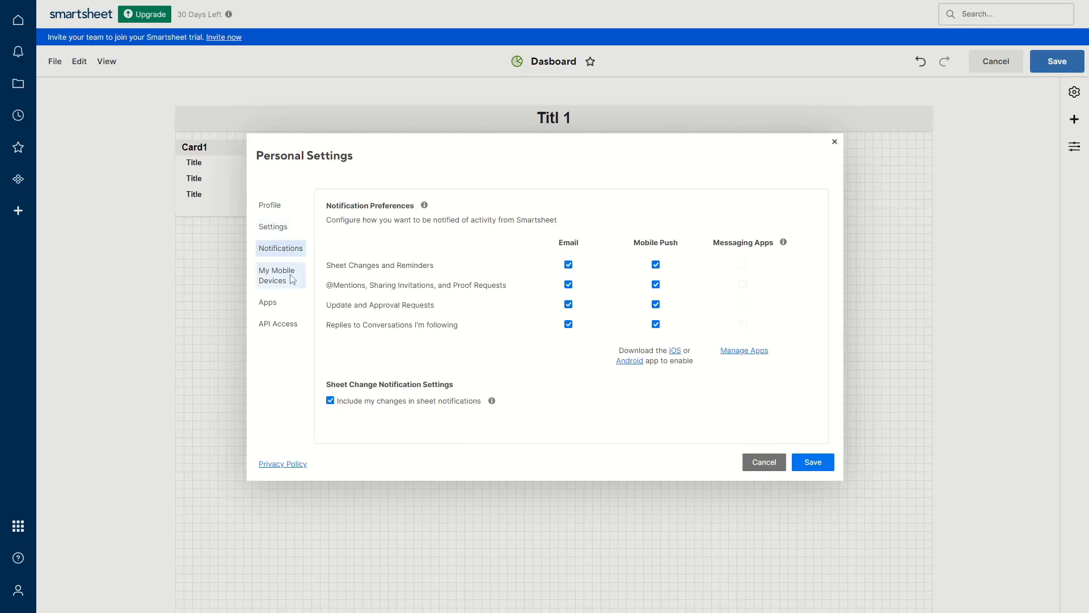
click(288, 304)
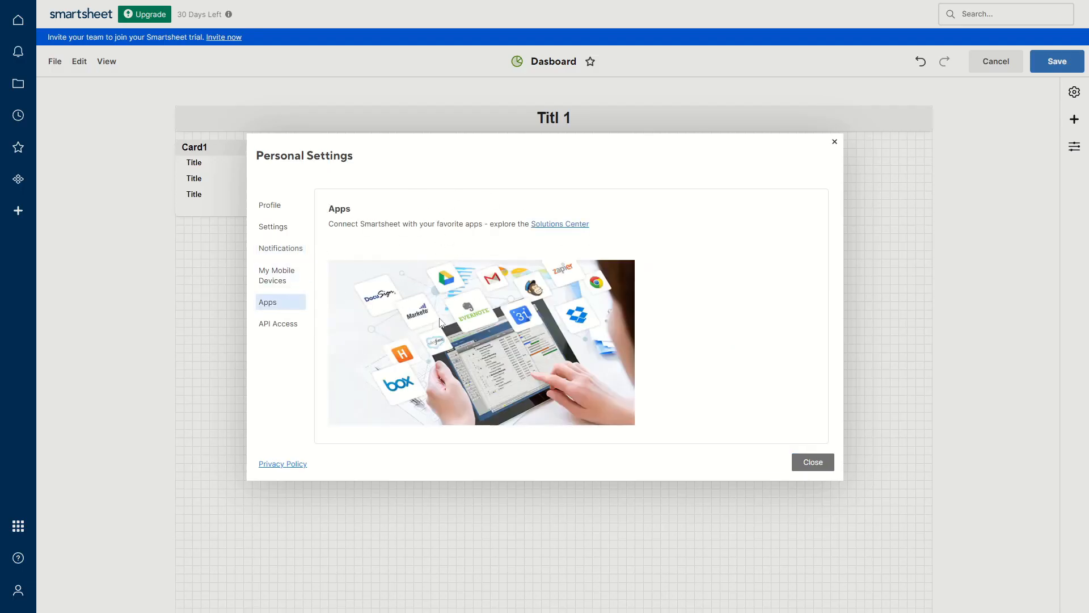
click(281, 324)
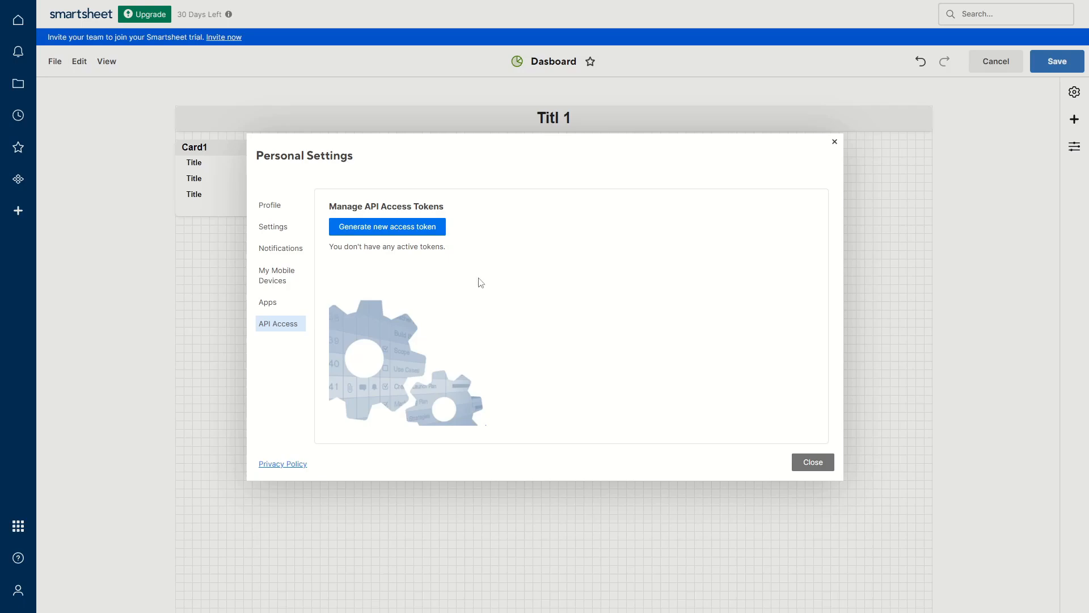
click(813, 462)
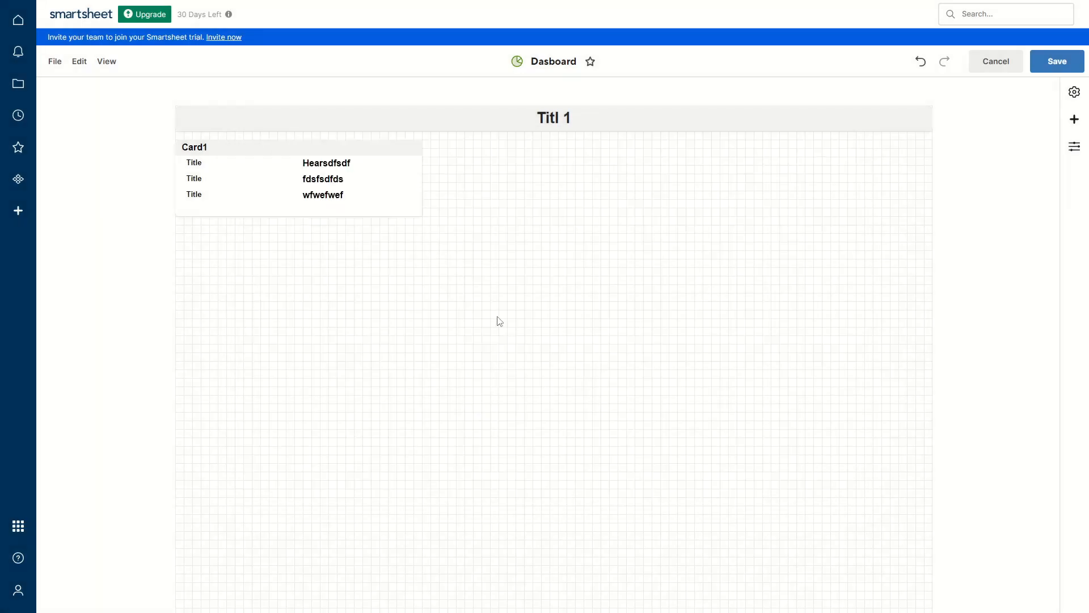